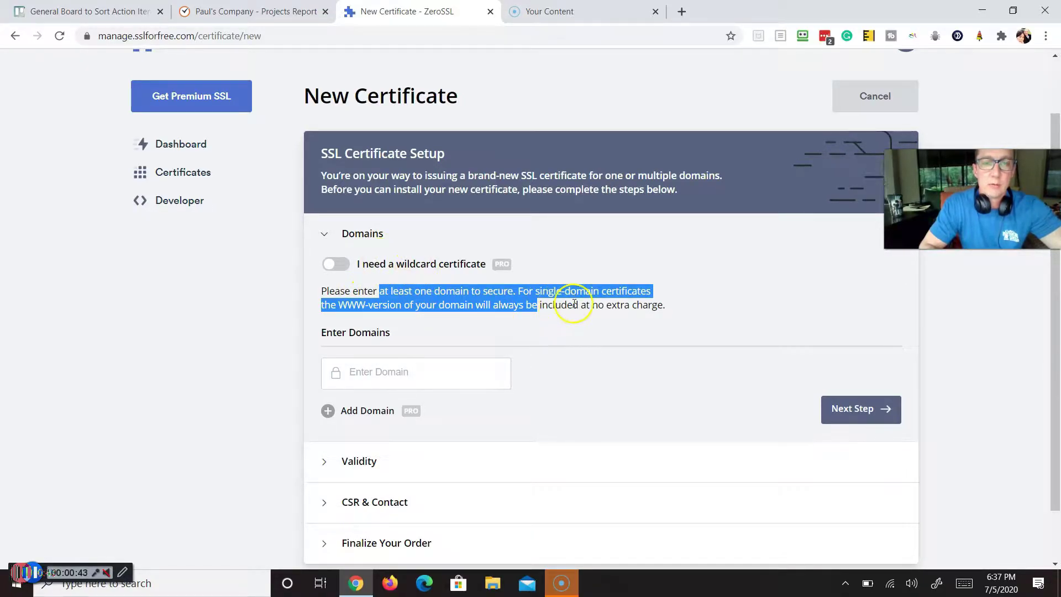
Step: Enter flspinalsurgeon.com as the domain for the new SSL certificate and continue to the validity options
{"action": "left_click_drag", "start_coordinate": [599, 305], "coordinate": [684, 311]}
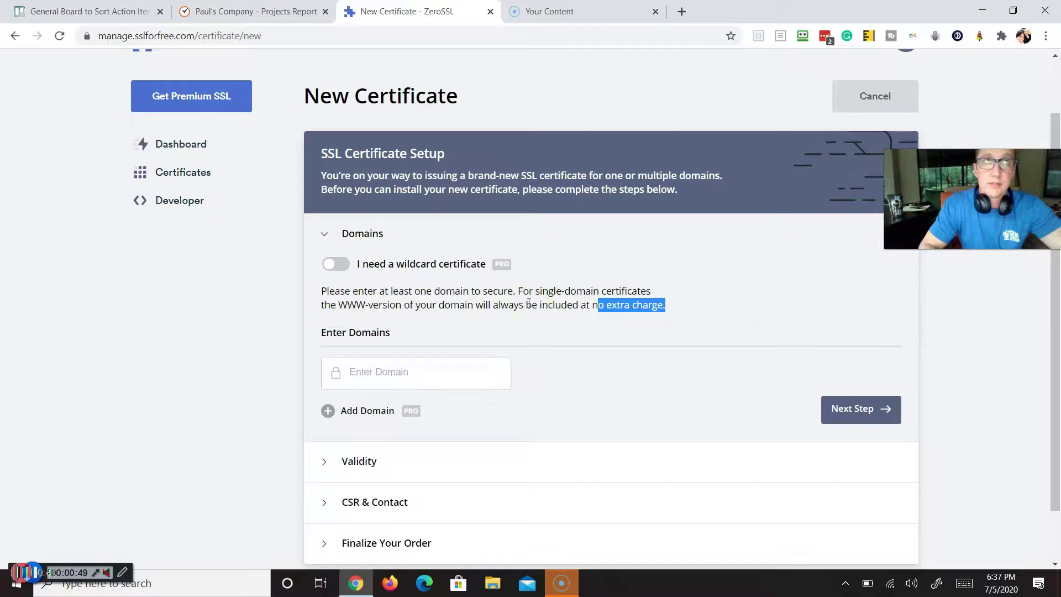
{"action": "left_click_drag", "start_coordinate": [527, 305], "coordinate": [548, 304]}
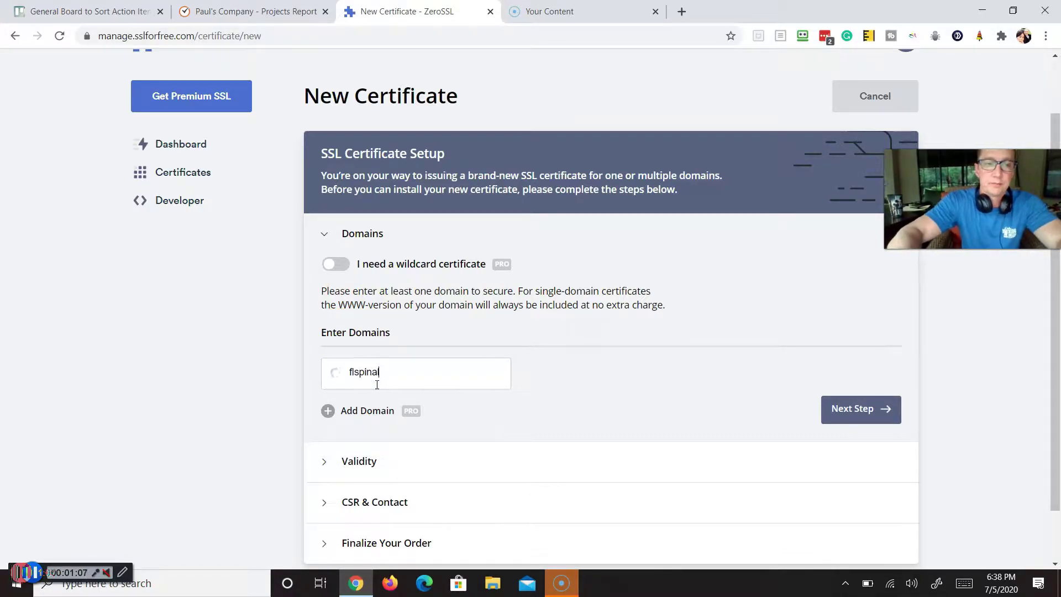
{"action": "type", "text": "surgeon"}
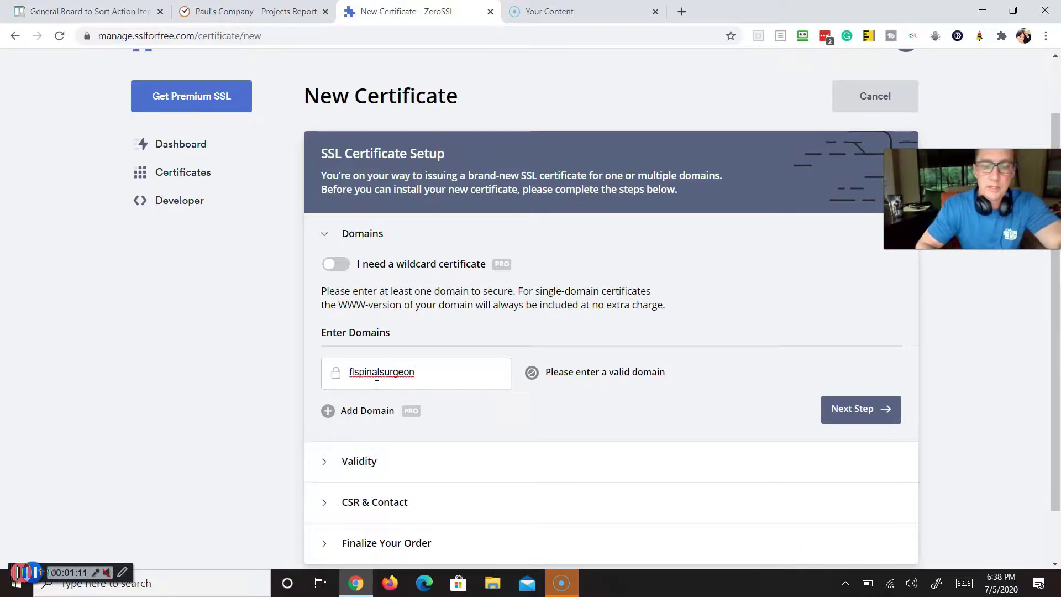
{"action": "type", "text": ".com"}
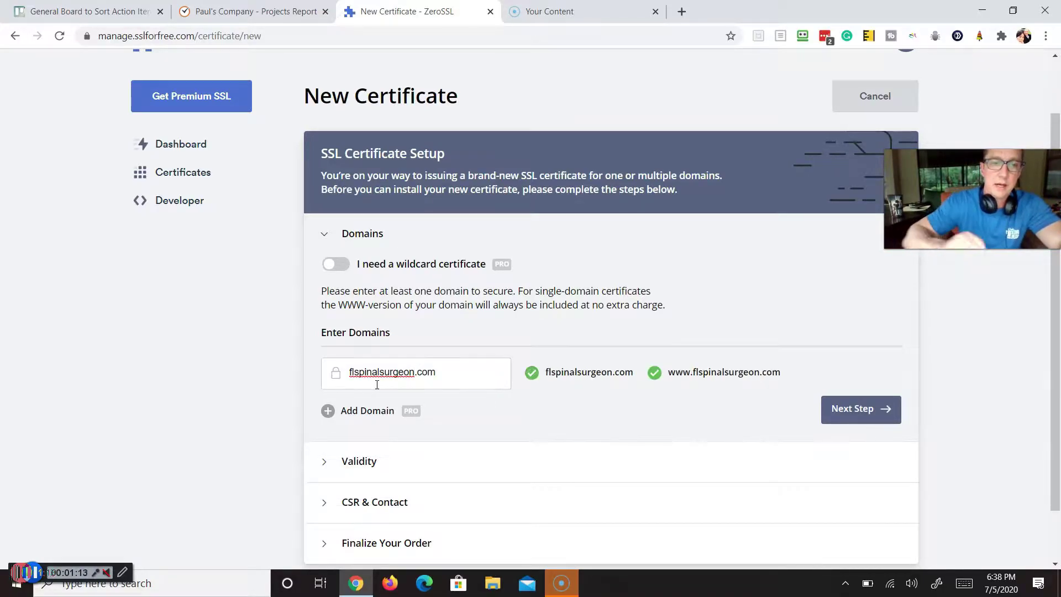
{"action": "left_click", "coordinate": [349, 371]}
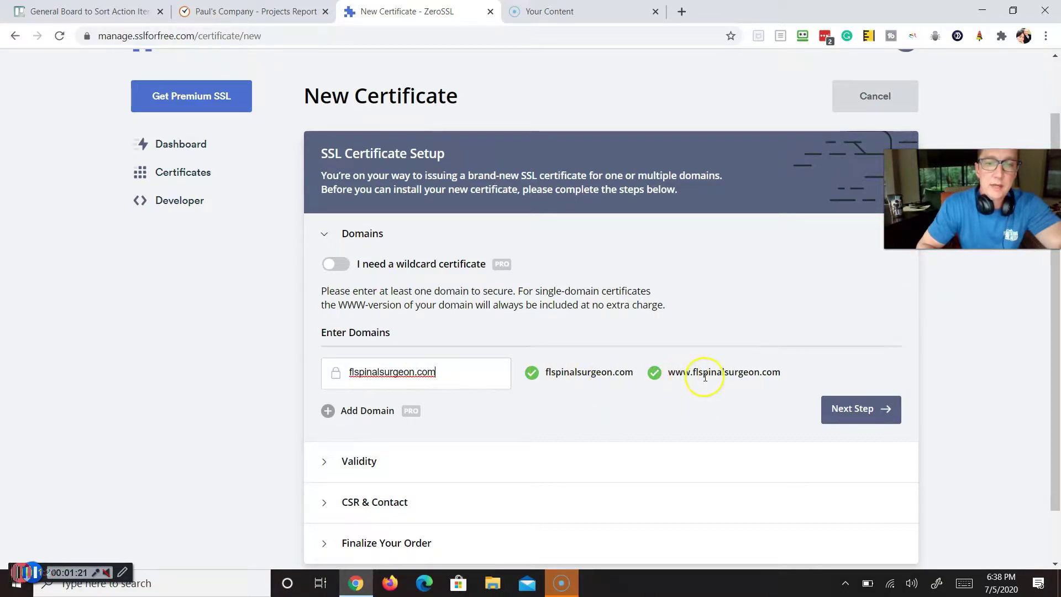
{"action": "scroll", "coordinate": [697, 390], "scroll_direction": "down", "scroll_amount": 1}
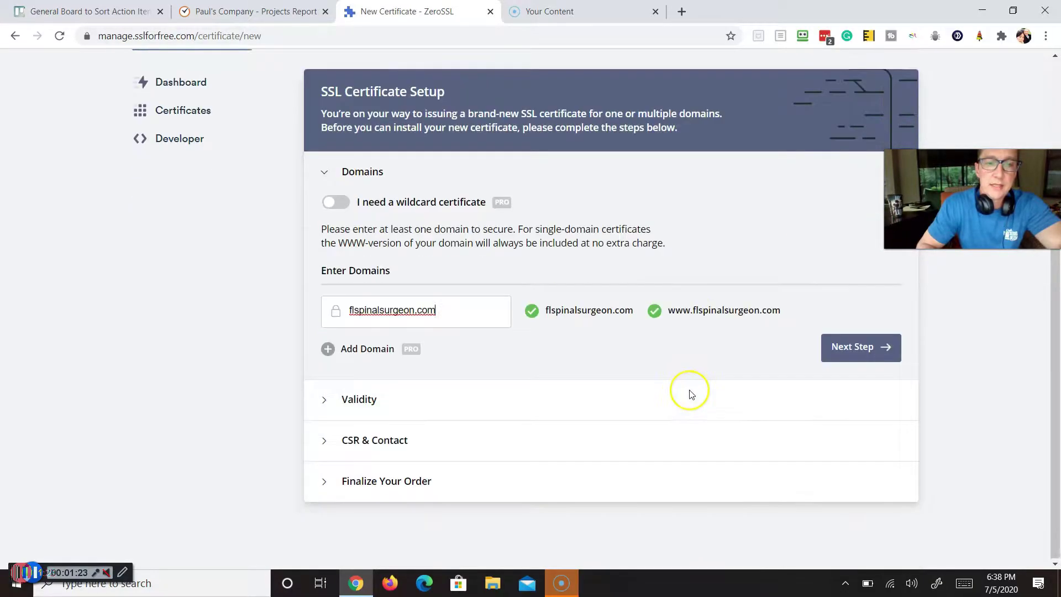
{"action": "left_click", "coordinate": [887, 347]}
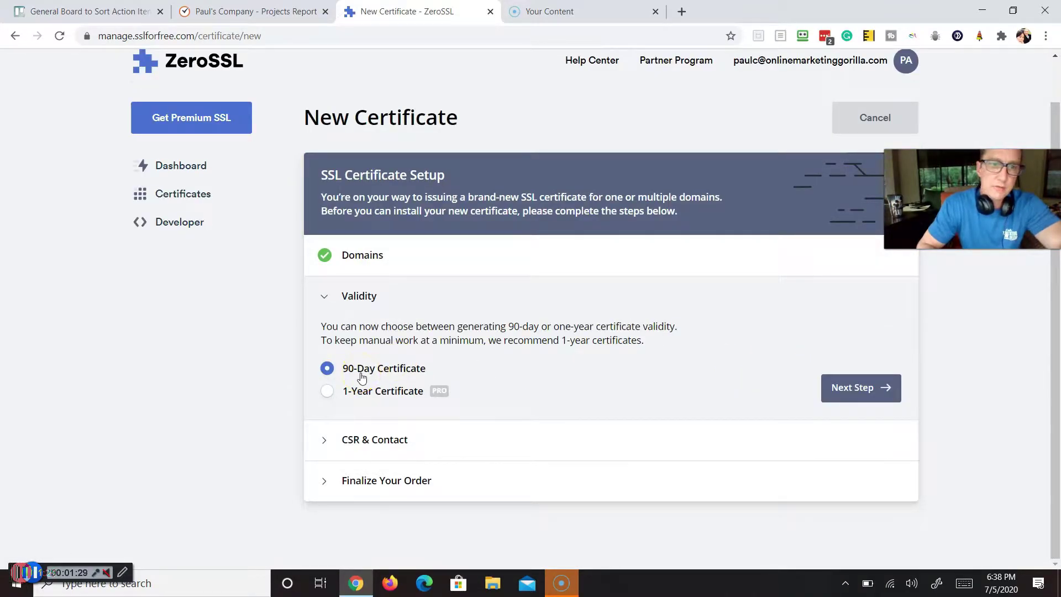
Step: Create the certificate, accepting the 90-day validity, the auto-generated CSR and the Free plan
{"action": "mouse_move", "coordinate": [445, 395]}
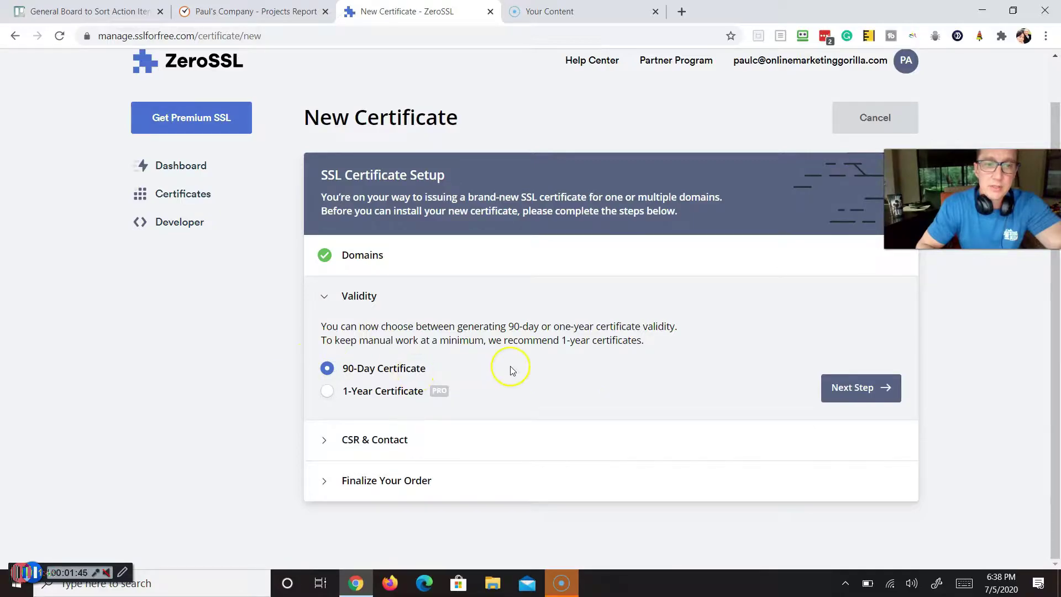
{"action": "left_click", "coordinate": [883, 390]}
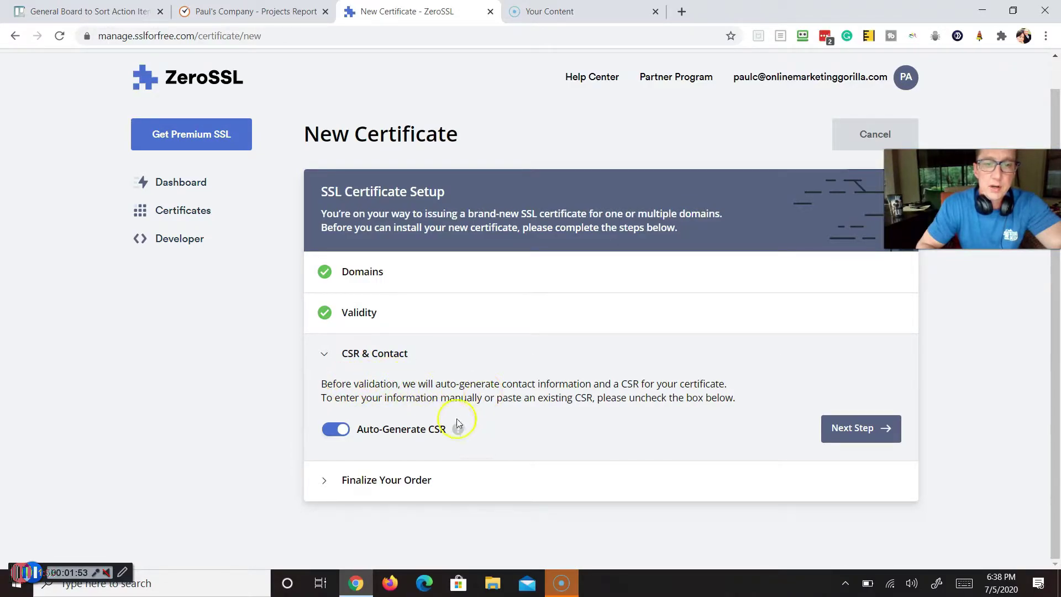
{"action": "left_click", "coordinate": [856, 425]}
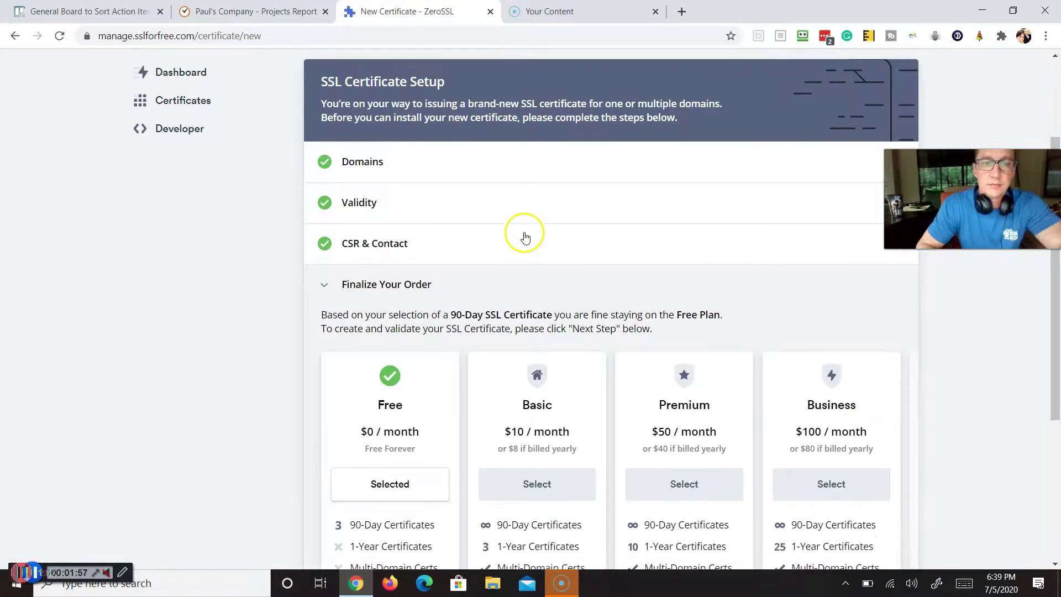
{"action": "scroll", "coordinate": [525, 238], "scroll_direction": "down", "scroll_amount": 2}
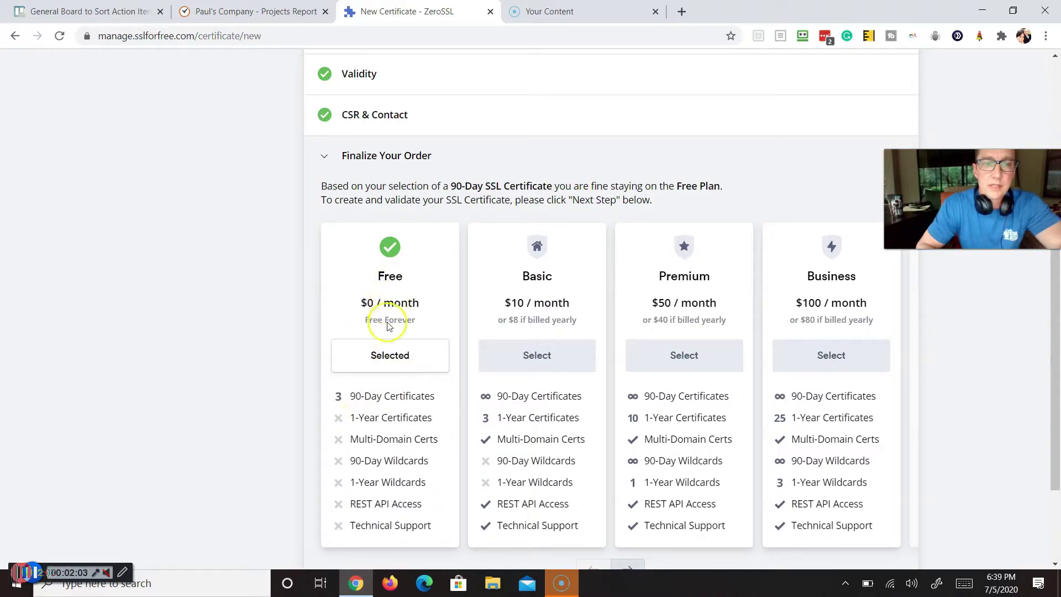
{"action": "scroll", "coordinate": [393, 343], "scroll_direction": "down", "scroll_amount": 2}
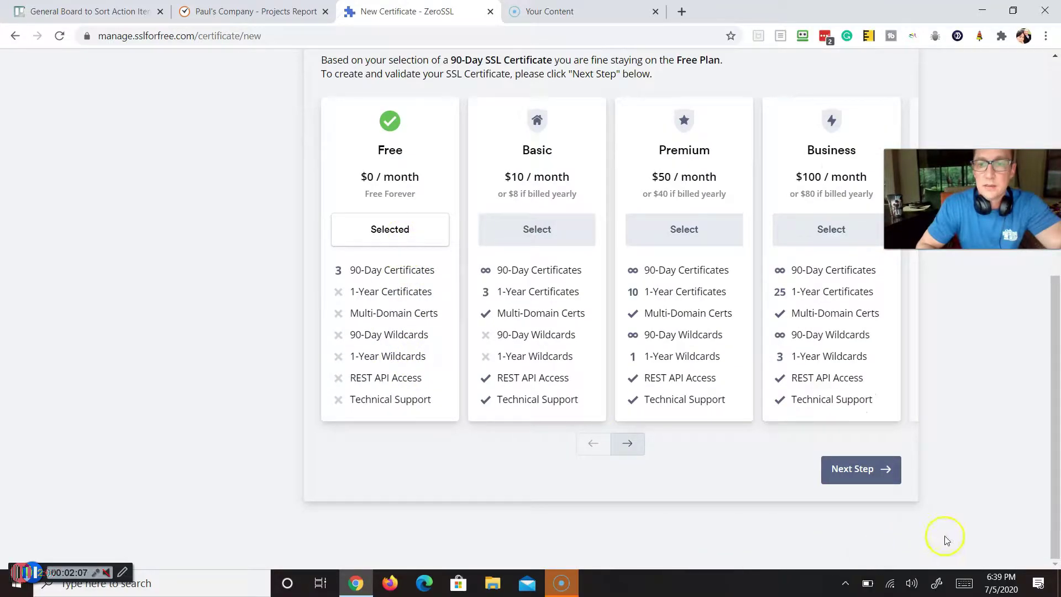
{"action": "left_click", "coordinate": [876, 465]}
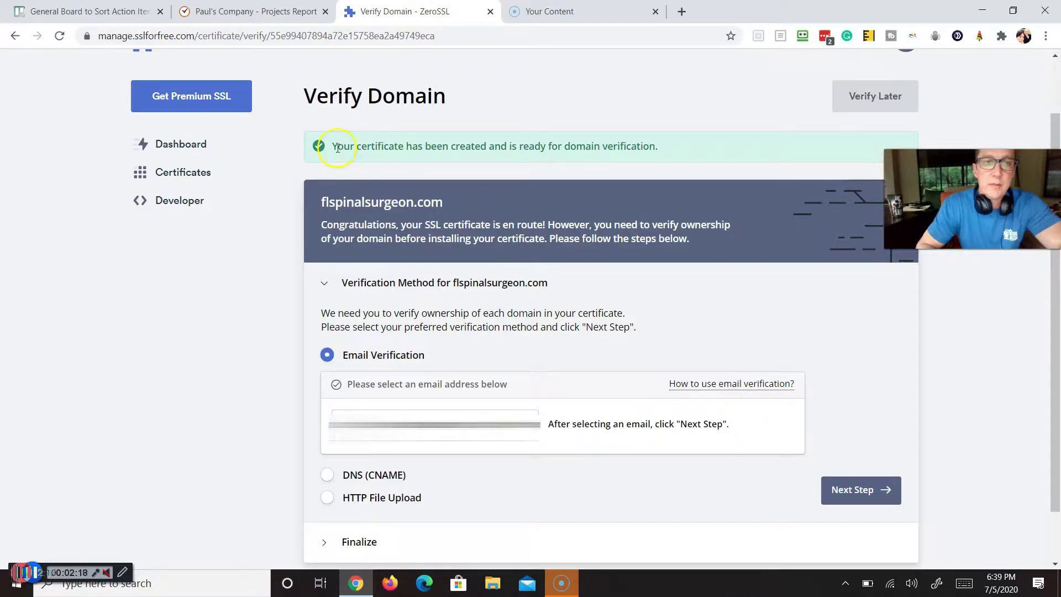
Step: Choose HTTP File Upload as the domain verification method and download the Auth File
{"action": "left_click_drag", "start_coordinate": [432, 146], "coordinate": [643, 146]}
{"action": "scroll", "coordinate": [644, 149], "scroll_direction": "down", "scroll_amount": 1}
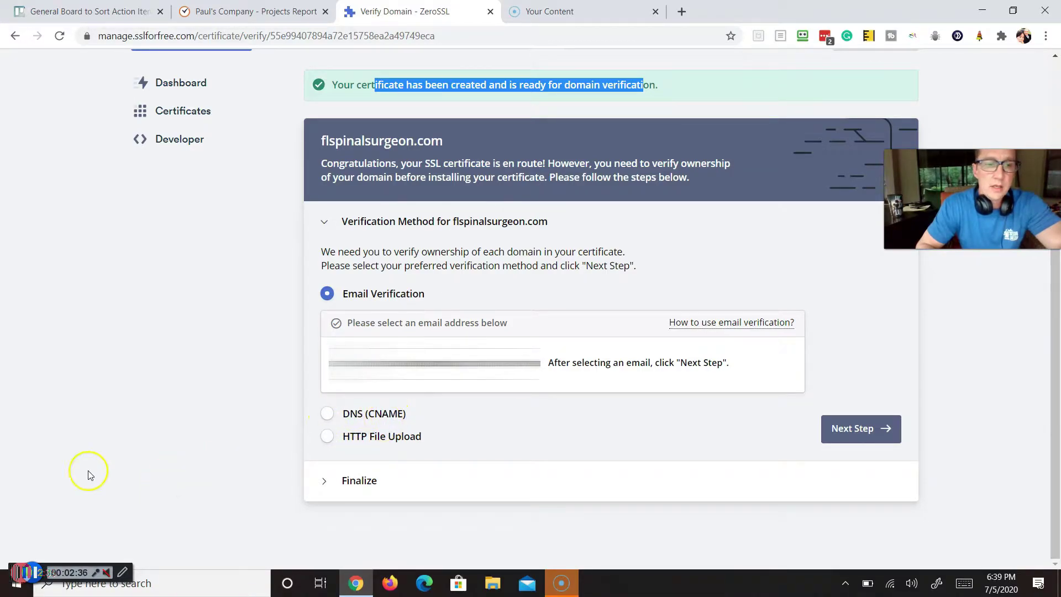
{"action": "left_click", "coordinate": [26, 572]}
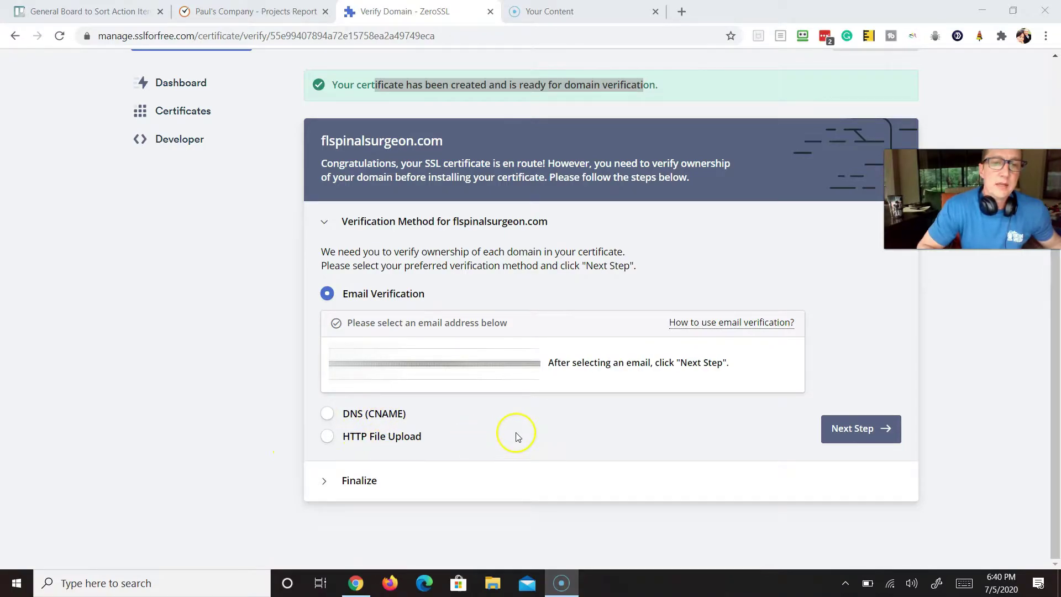
{"action": "left_click", "coordinate": [326, 438]}
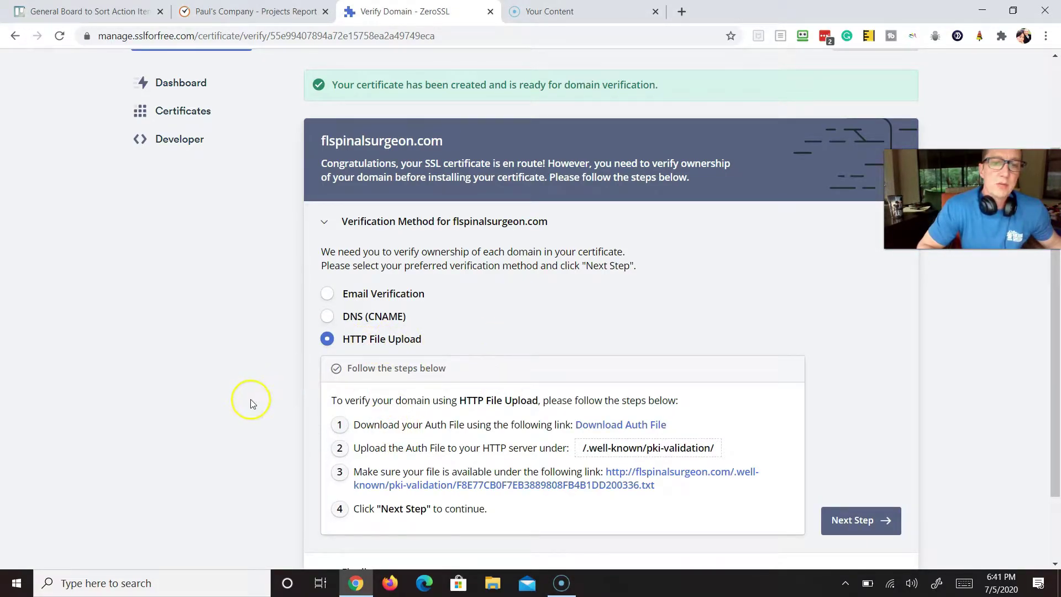
{"action": "scroll", "coordinate": [296, 407], "scroll_direction": "down", "scroll_amount": 1}
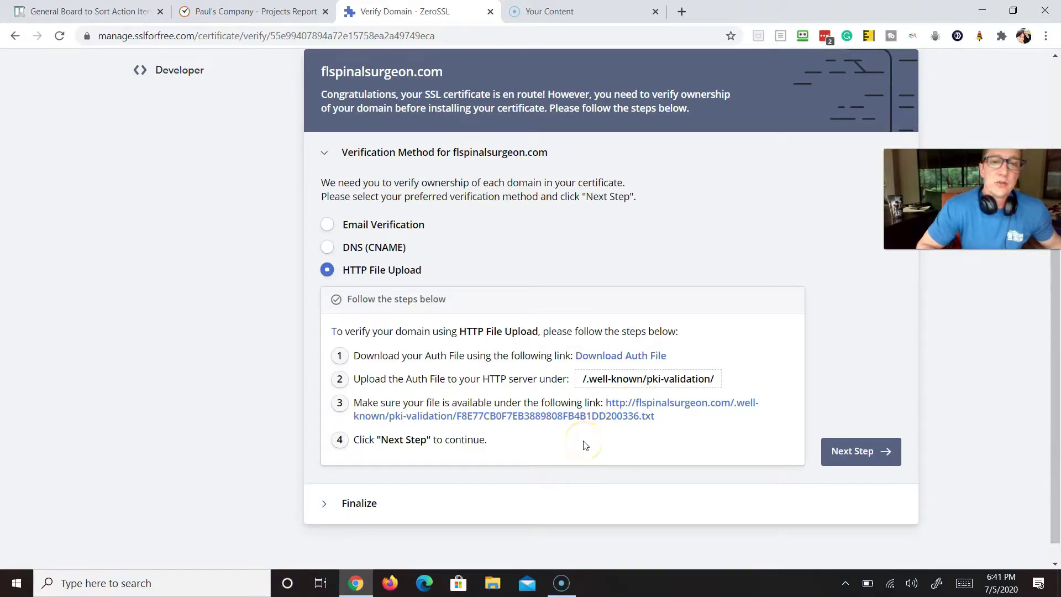
{"action": "left_click_drag", "start_coordinate": [583, 379], "coordinate": [722, 383]}
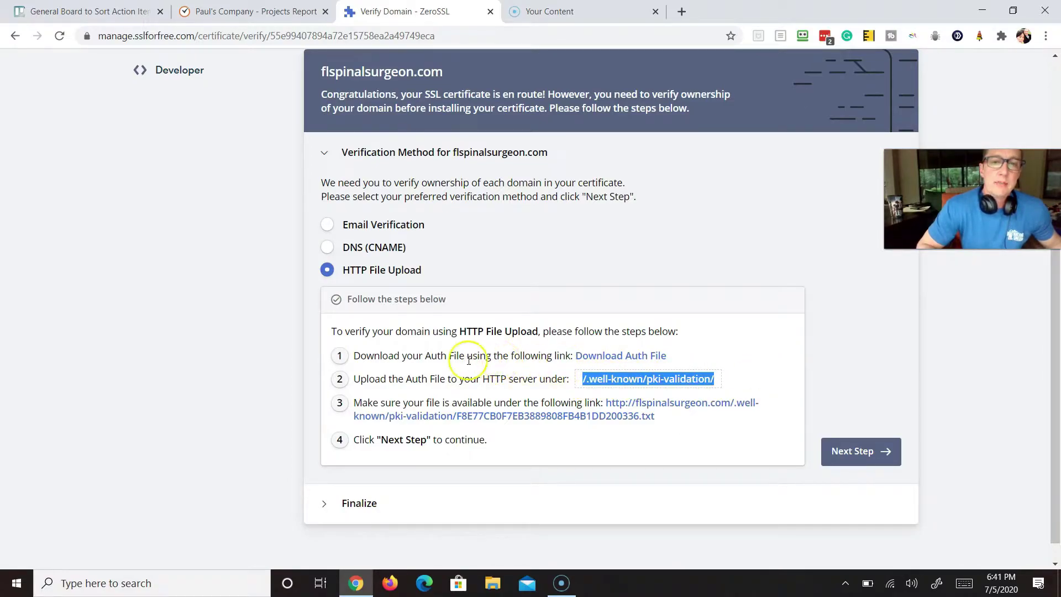
{"action": "left_click", "coordinate": [594, 360]}
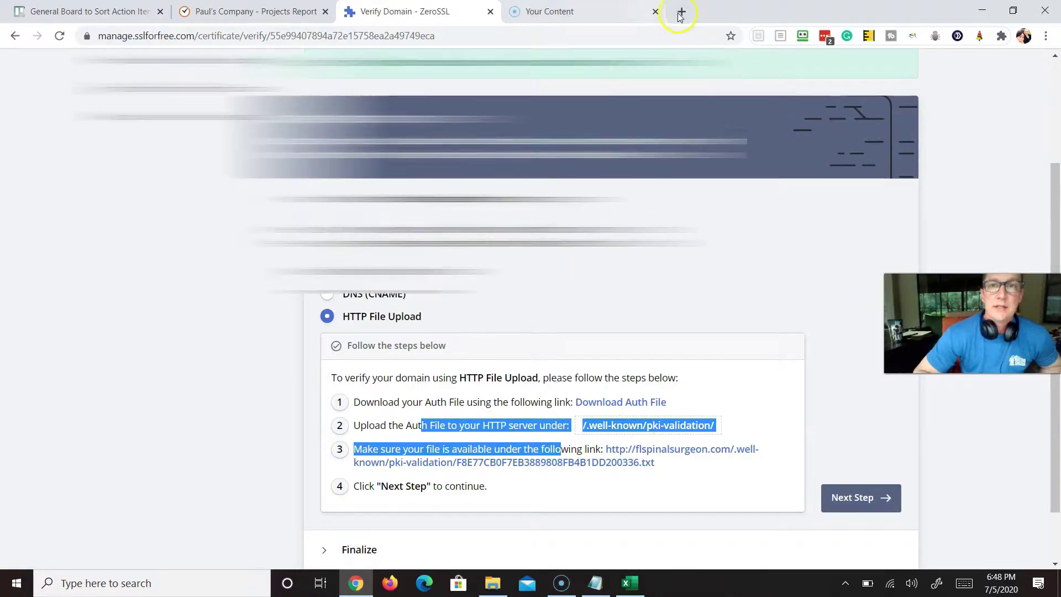
Step: Open the site's WordPress dashboard at flspinalsurgeon.com/wp-admin in a new browser tab
{"action": "left_click", "coordinate": [681, 12]}
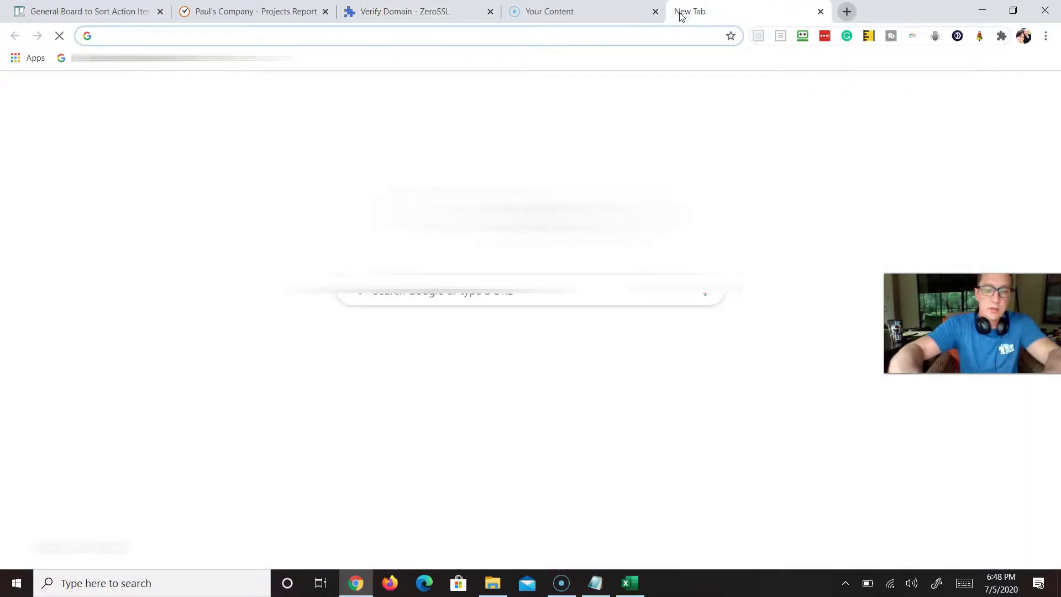
{"action": "type", "text": "flspin"}
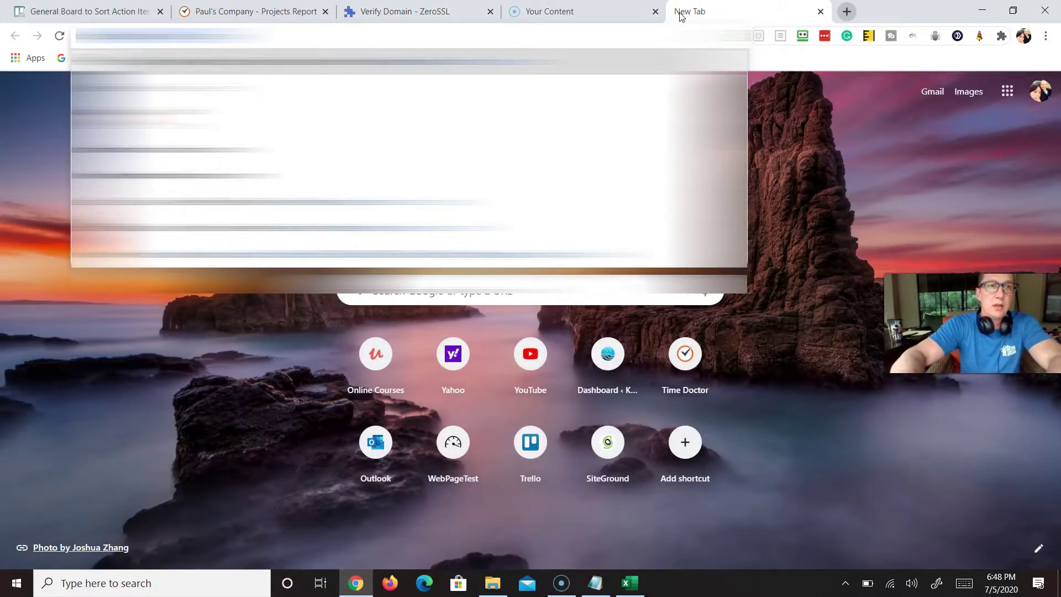
{"action": "type", "text": "alsurgeon.com"}
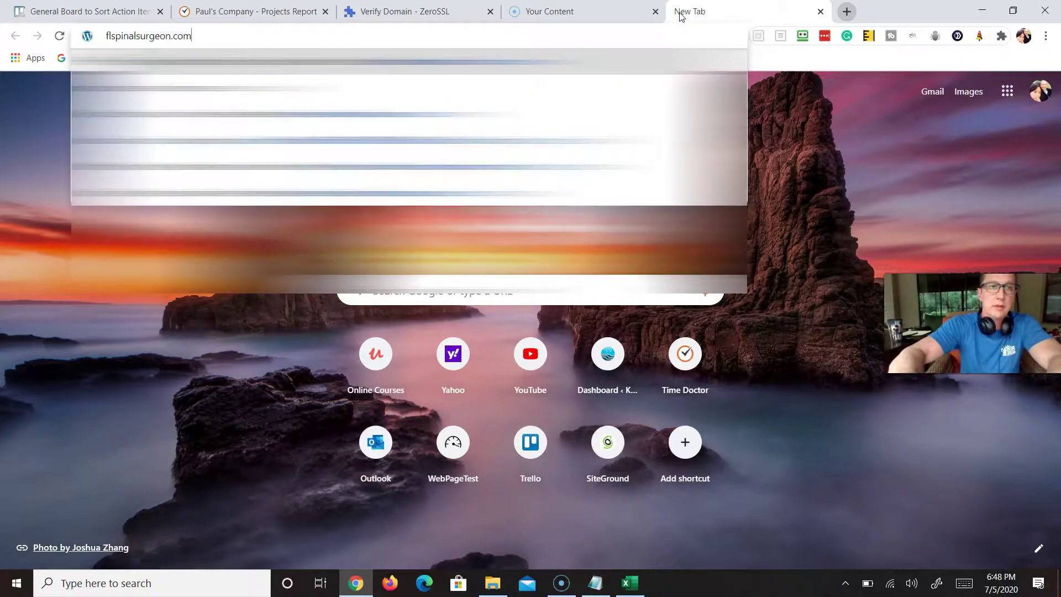
{"action": "type", "text": "/wp-admin"}
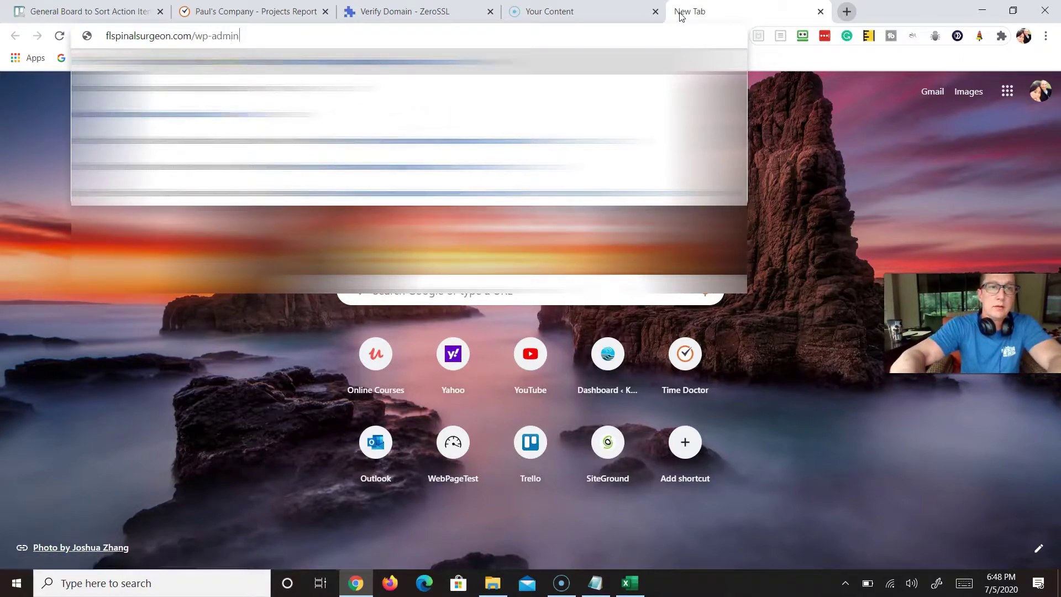
{"action": "key", "text": "Return"}
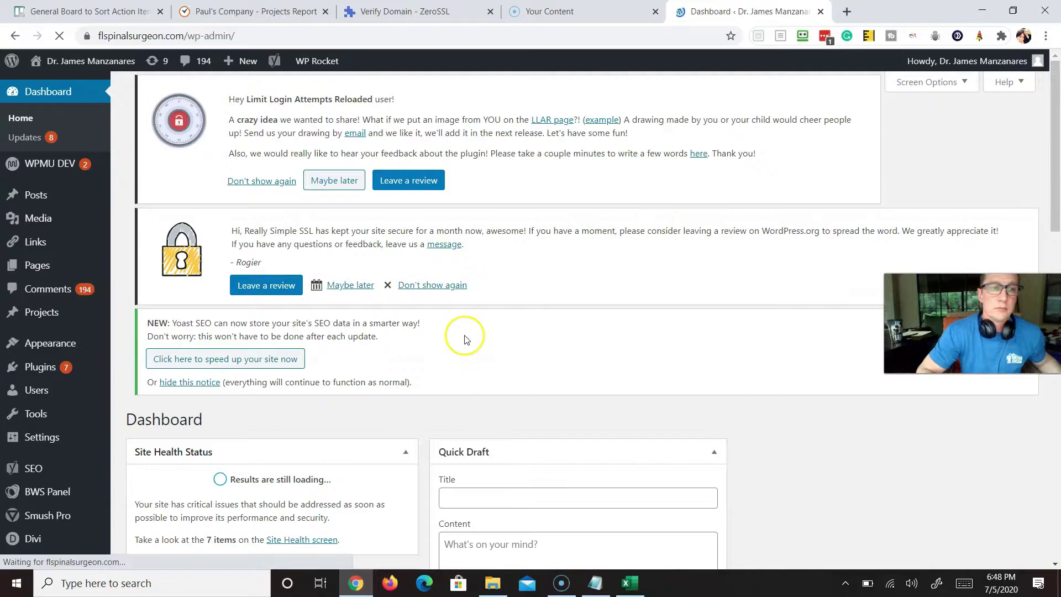
Step: Open the list of installed plugins and look through it for a file manager plugin
{"action": "left_click", "coordinate": [41, 369]}
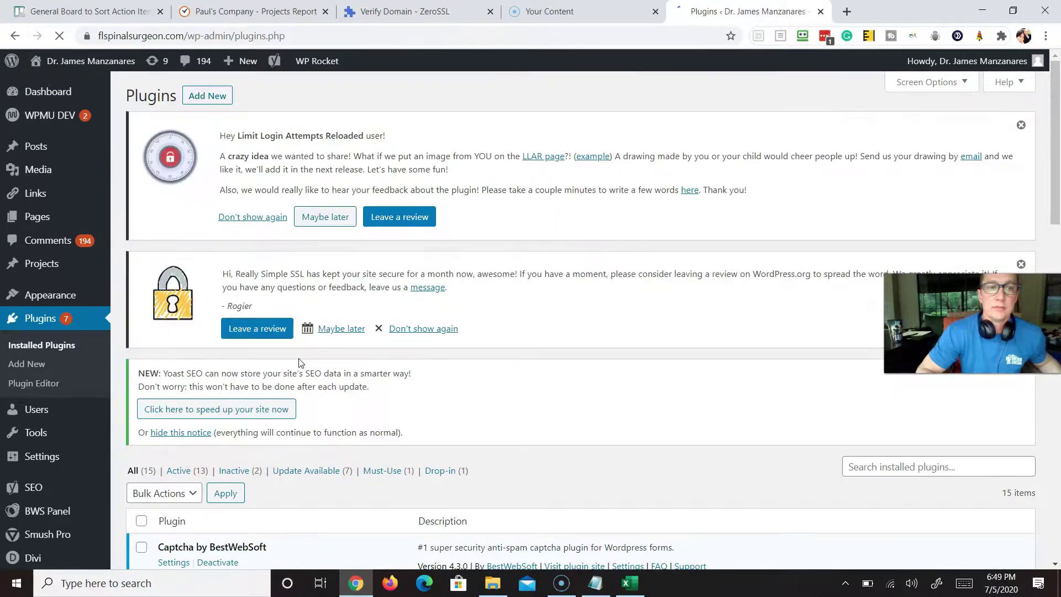
{"action": "left_click", "coordinate": [298, 375]}
{"action": "scroll", "coordinate": [299, 376], "scroll_direction": "down", "scroll_amount": 1}
{"action": "scroll", "coordinate": [298, 375], "scroll_direction": "down", "scroll_amount": 10}
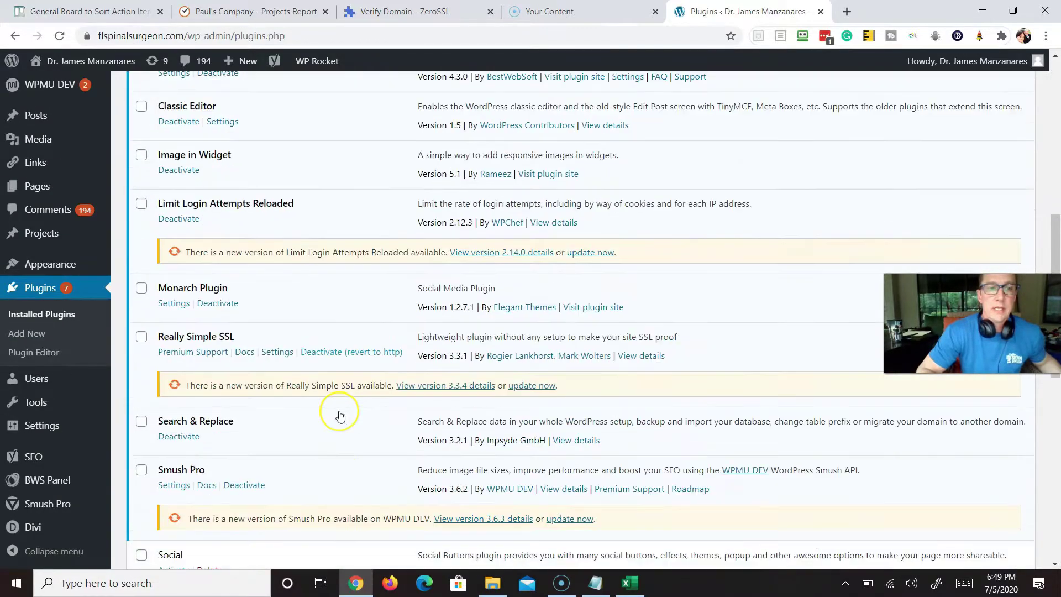
{"action": "scroll", "coordinate": [340, 415], "scroll_direction": "down", "scroll_amount": 7}
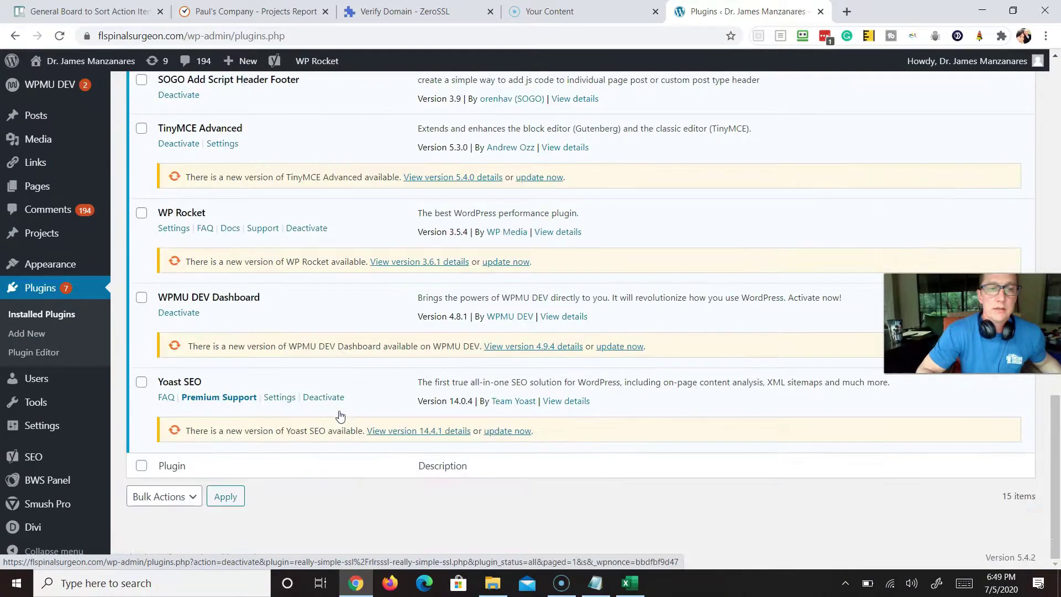
{"action": "scroll", "coordinate": [340, 415], "scroll_direction": "up", "scroll_amount": 9}
{"action": "scroll", "coordinate": [340, 416], "scroll_direction": "down", "scroll_amount": 1}
{"action": "scroll", "coordinate": [340, 415], "scroll_direction": "up", "scroll_amount": 15}
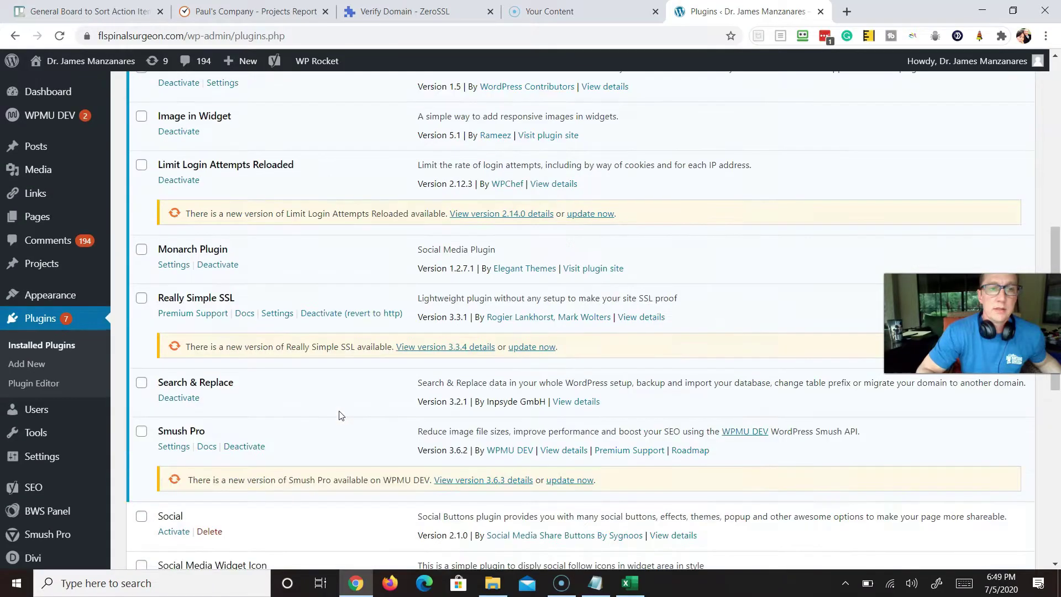
Step: Search the installed plugins for "wp file manager"
{"action": "left_click", "coordinate": [685, 394]}
{"action": "left_click", "coordinate": [872, 467]}
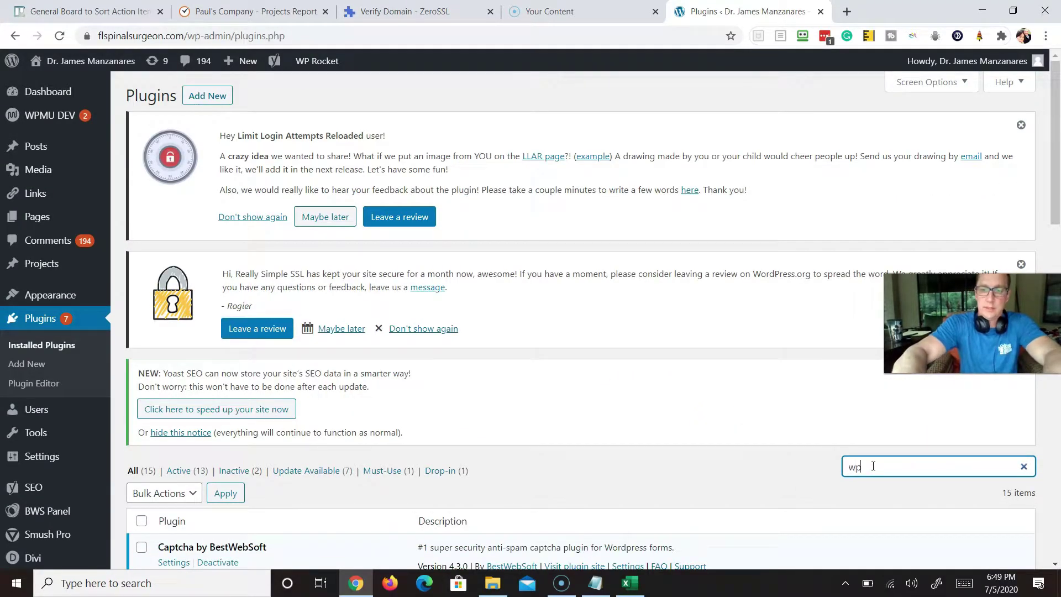
{"action": "type", "text": "file manager"}
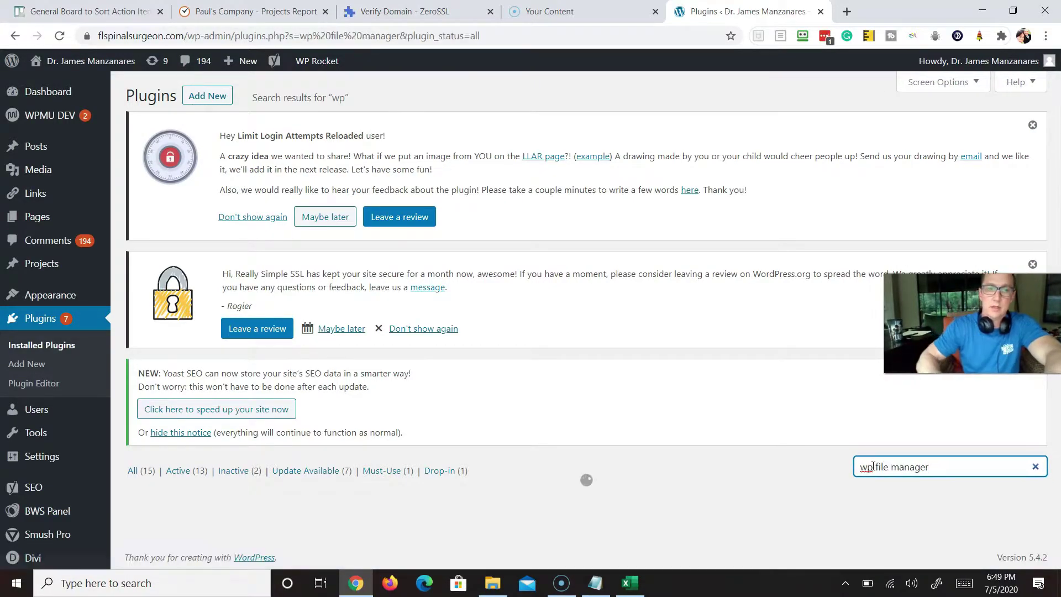
{"action": "scroll", "coordinate": [873, 420], "scroll_direction": "down", "scroll_amount": 2}
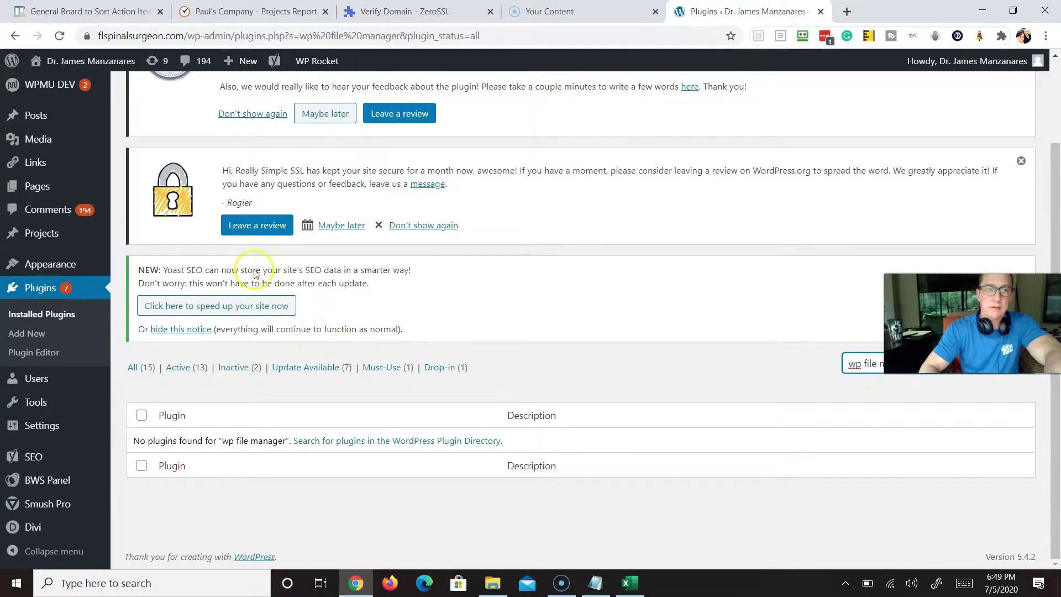
{"action": "scroll", "coordinate": [254, 303], "scroll_direction": "up", "scroll_amount": 2}
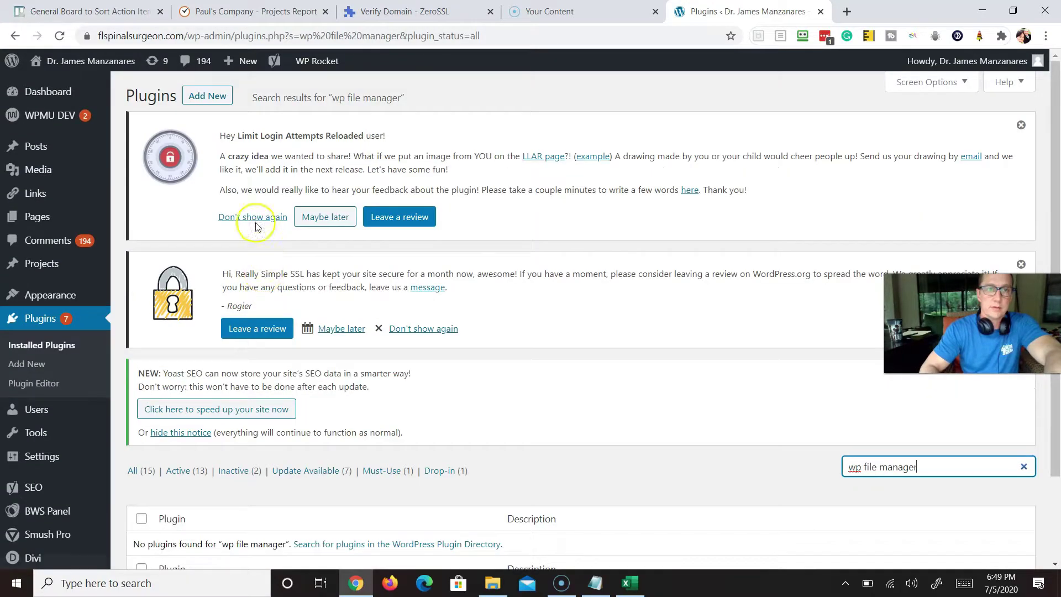
Step: Find the File Manager plugin by searching for "wp file manager" among new plugins, then install and activate it
{"action": "left_click", "coordinate": [206, 98]}
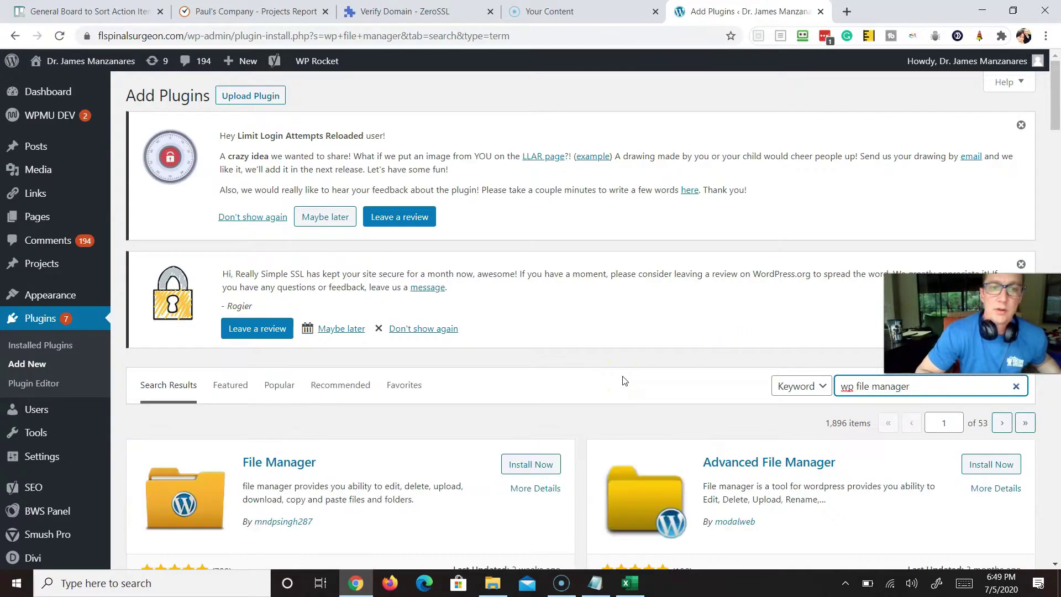
{"action": "scroll", "coordinate": [623, 380], "scroll_direction": "down", "scroll_amount": 1}
{"action": "left_click", "coordinate": [532, 395]}
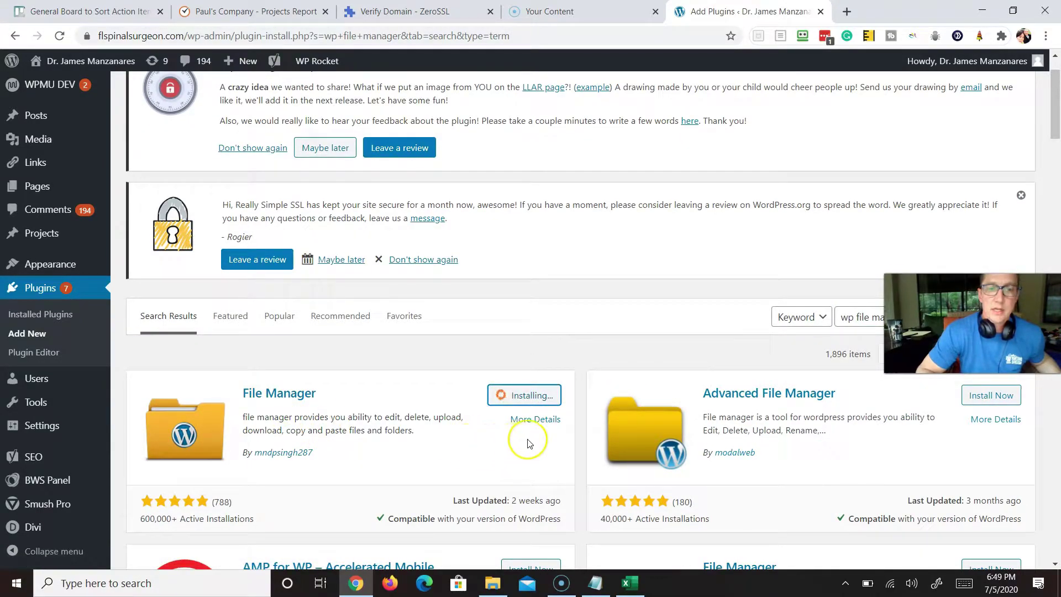
{"action": "scroll", "coordinate": [549, 329], "scroll_direction": "down", "scroll_amount": 1}
{"action": "left_click", "coordinate": [549, 328]}
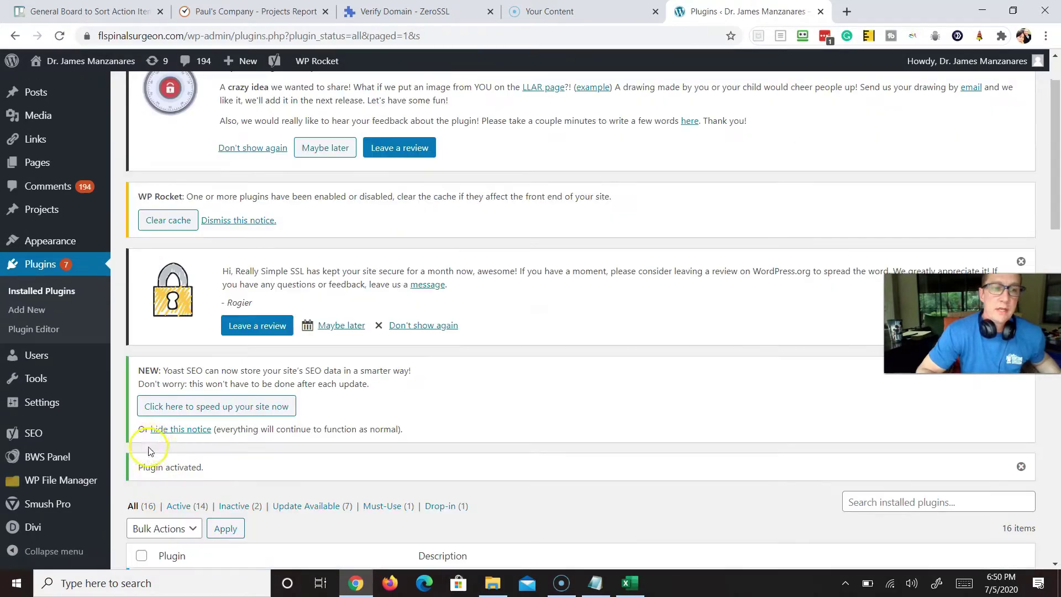
Step: In WP File Manager, create a folder named .well-known in public_html and open it
{"action": "mouse_move", "coordinate": [38, 481]}
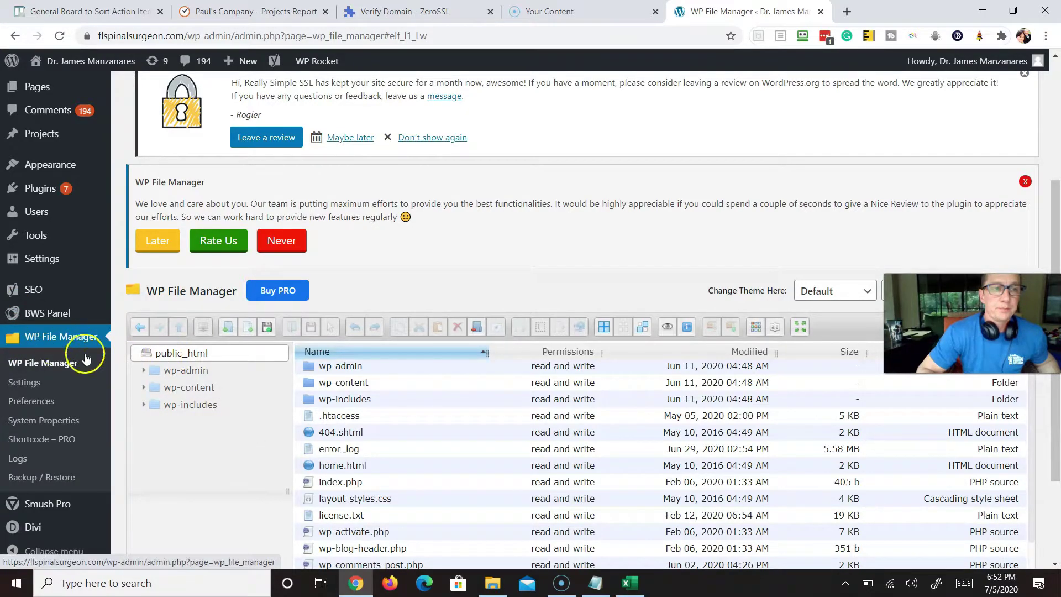
{"action": "double_click", "coordinate": [189, 354]}
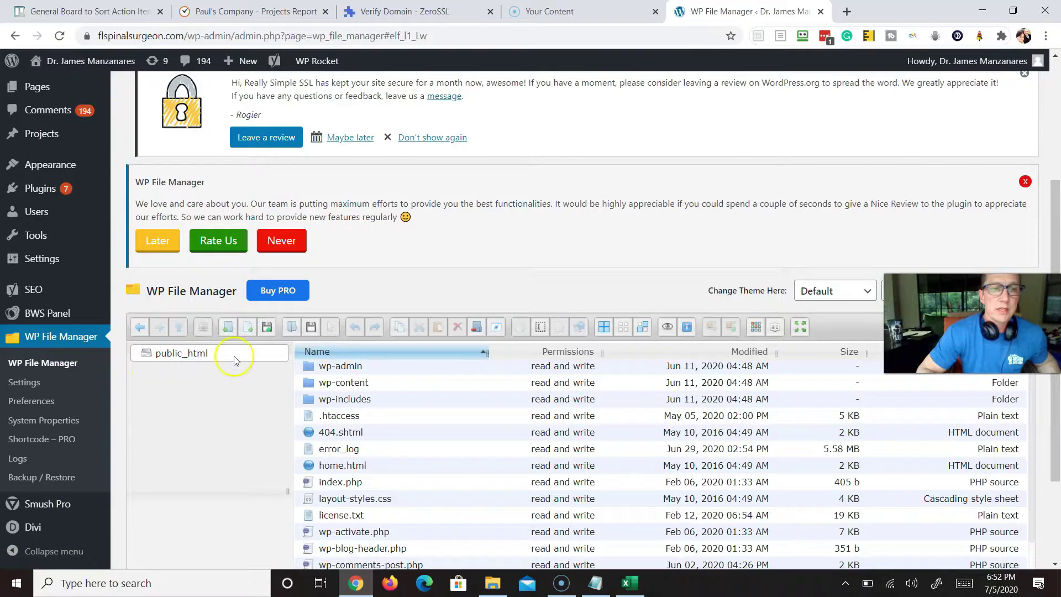
{"action": "left_click", "coordinate": [228, 326]}
{"action": "left_click", "coordinate": [404, 12]}
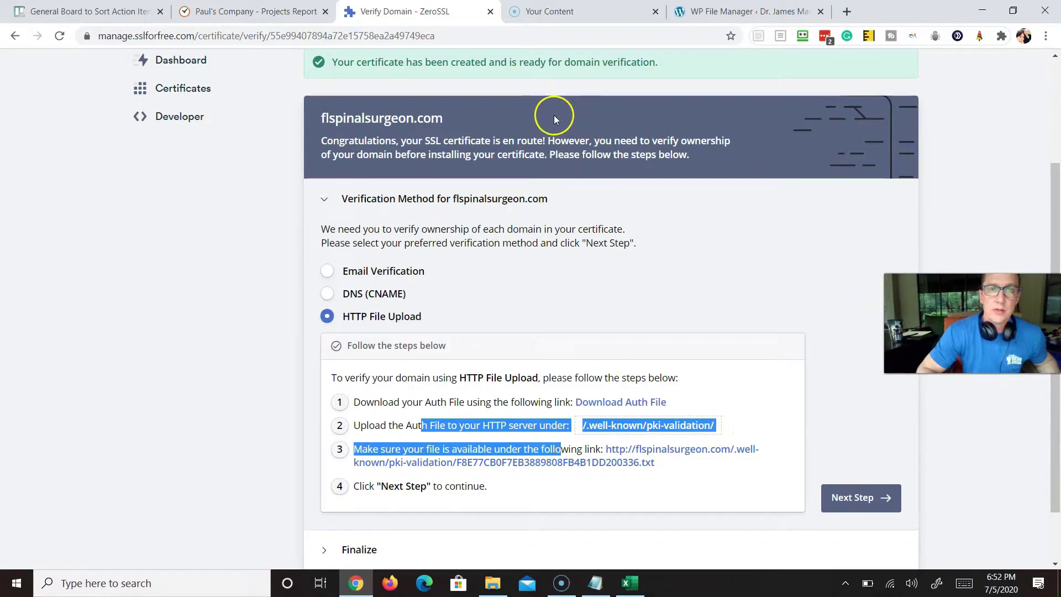
{"action": "left_click", "coordinate": [724, 11]}
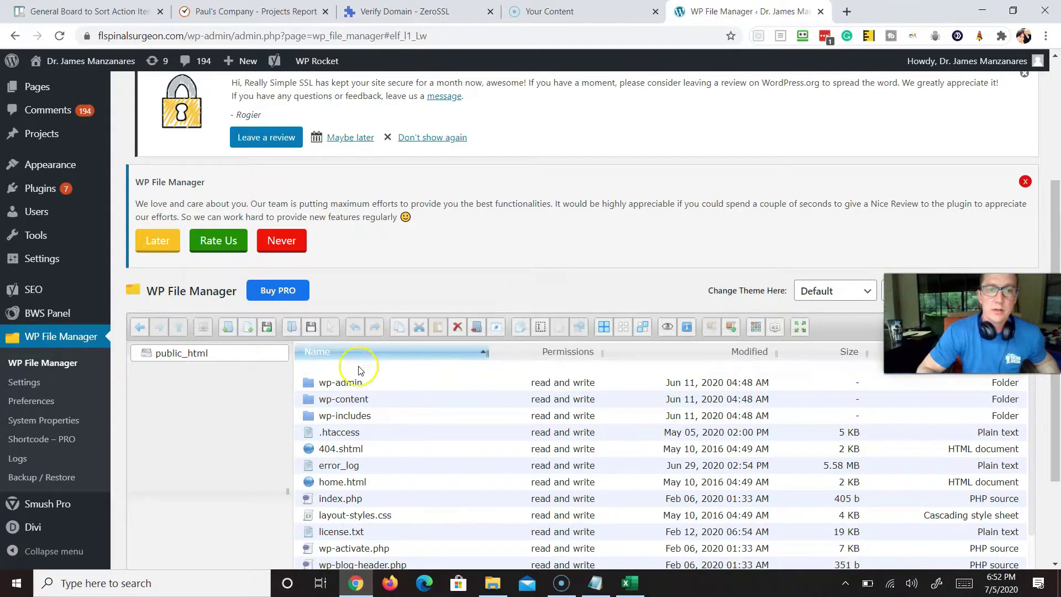
{"action": "left_click", "coordinate": [353, 366]}
{"action": "type", "text": ".well-known"}
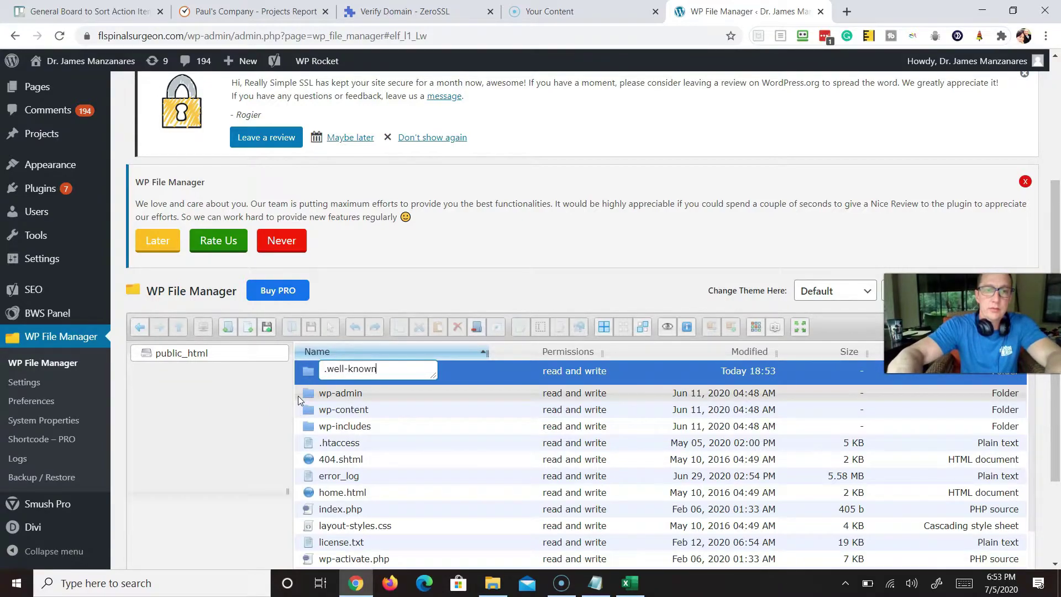
{"action": "key", "text": "Return"}
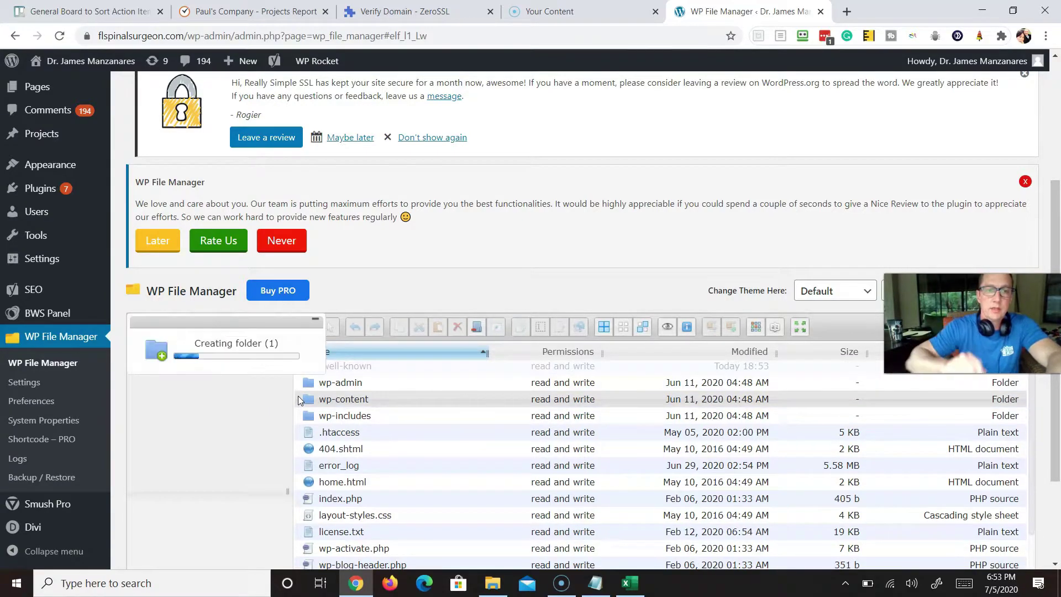
{"action": "left_click", "coordinate": [312, 367]}
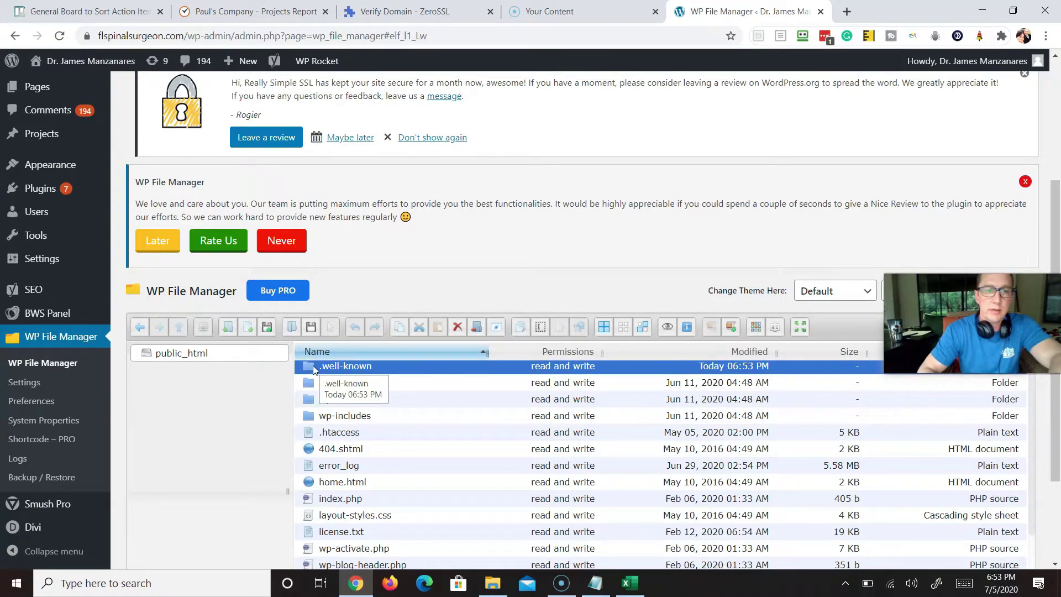
{"action": "double_click", "coordinate": [313, 366]}
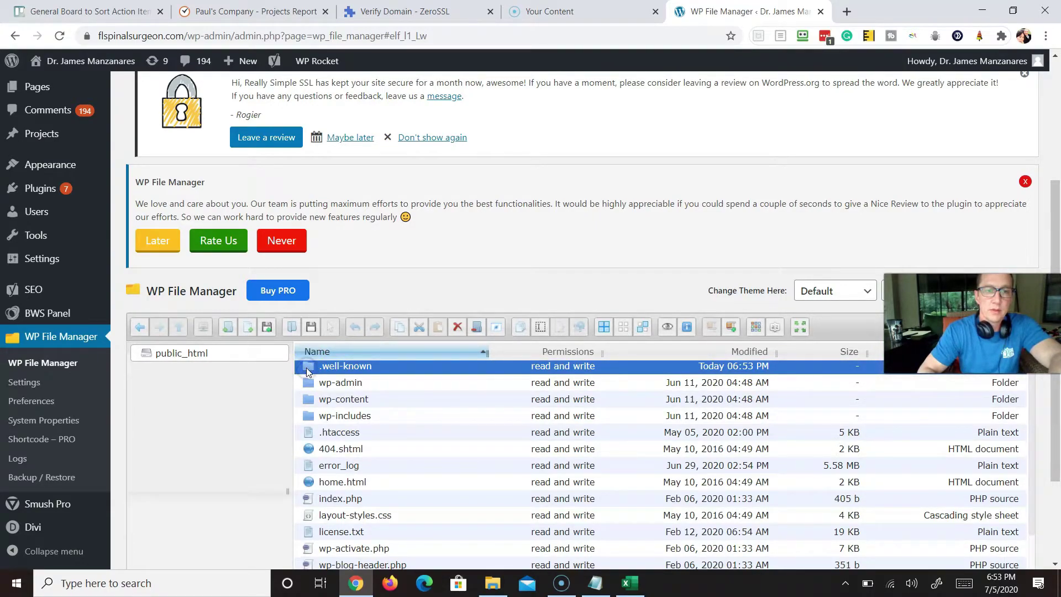
{"action": "left_click", "coordinate": [228, 329]}
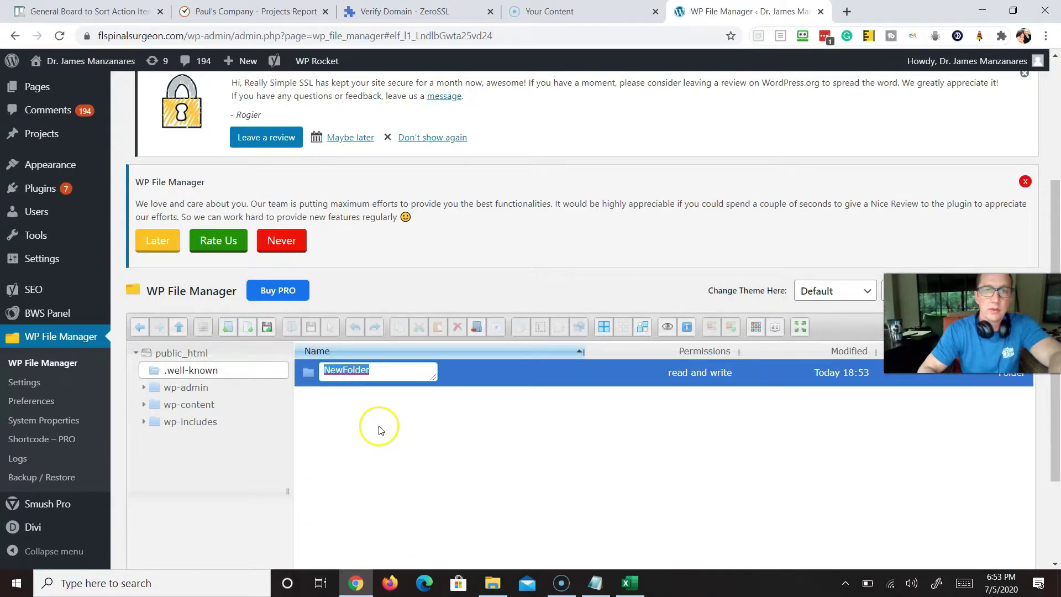
{"action": "left_click", "coordinate": [422, 13]}
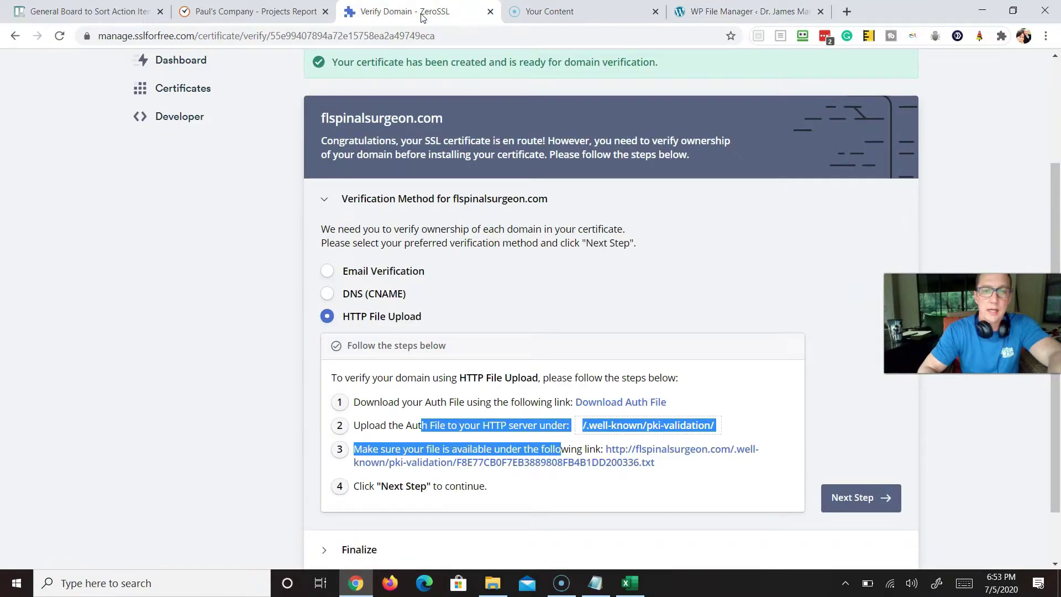
{"action": "left_click", "coordinate": [714, 11]}
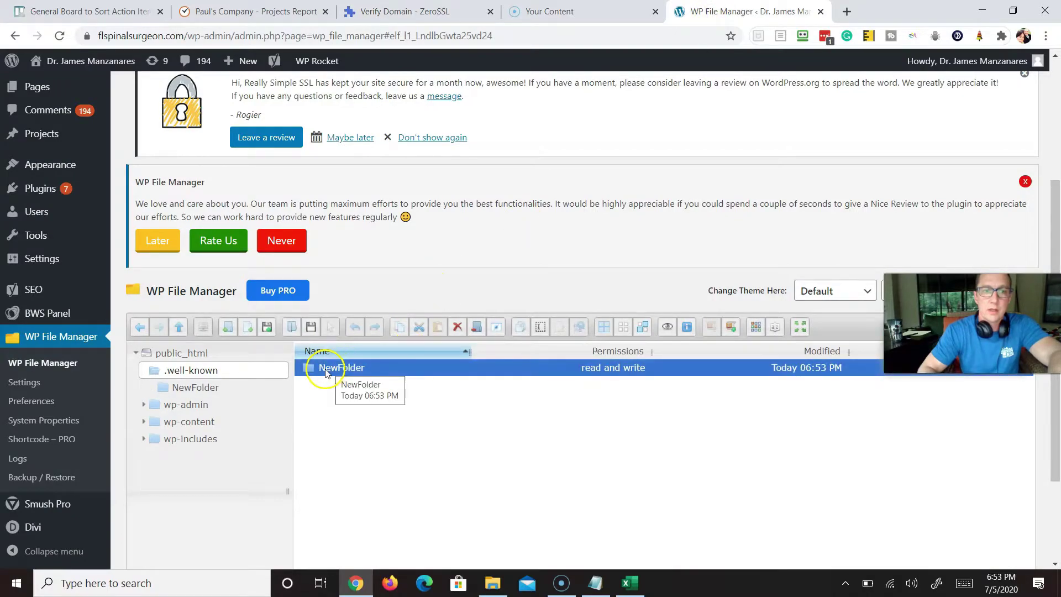
{"action": "left_click", "coordinate": [458, 329]}
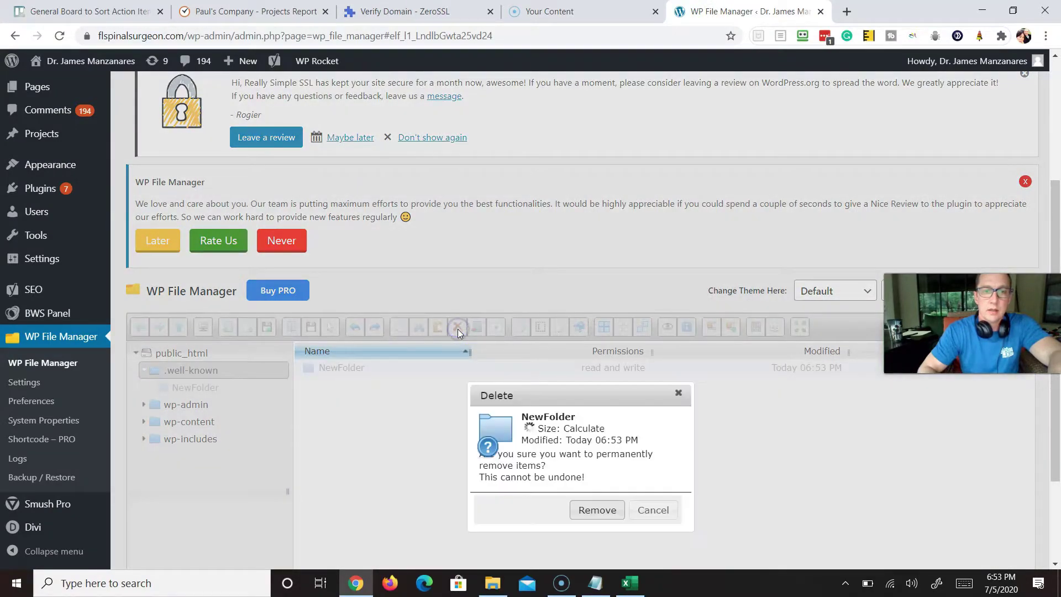
{"action": "left_click", "coordinate": [592, 509]}
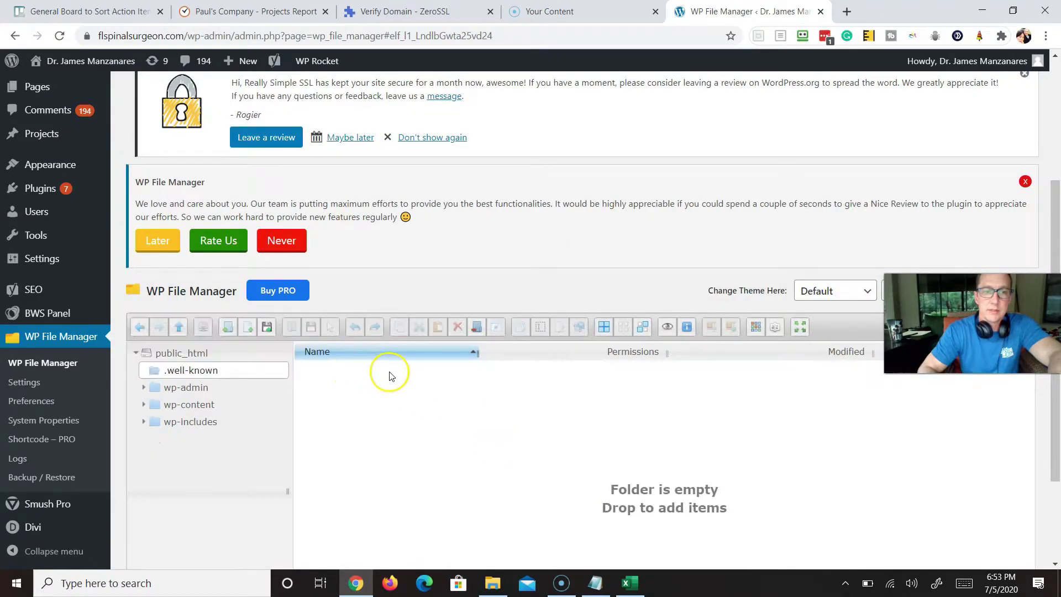
Step: Create a folder named pki-validation inside .well-known and open it
{"action": "left_click", "coordinate": [231, 330]}
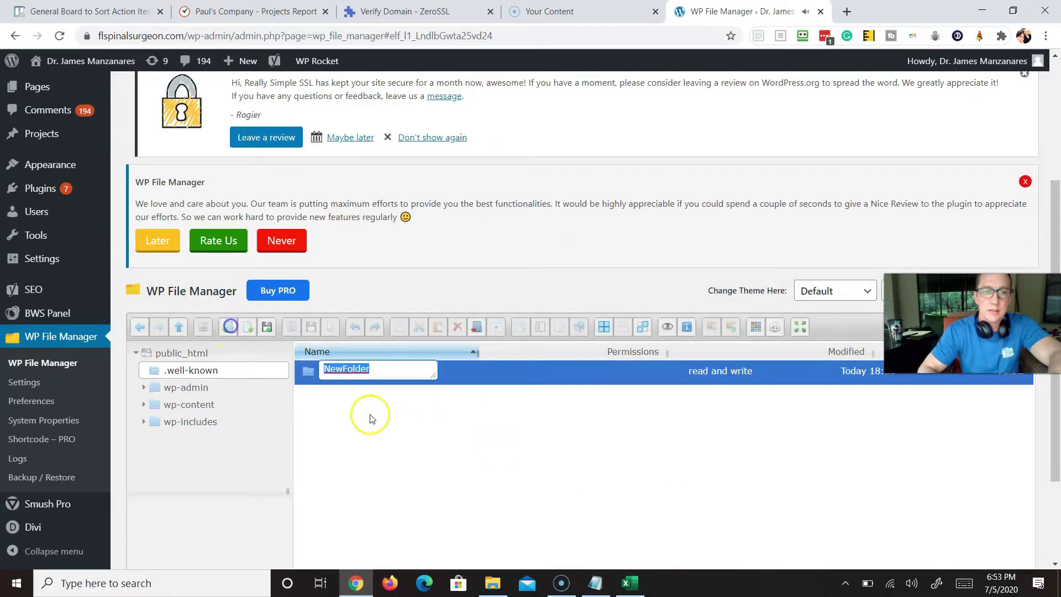
{"action": "type", "text": "pki"}
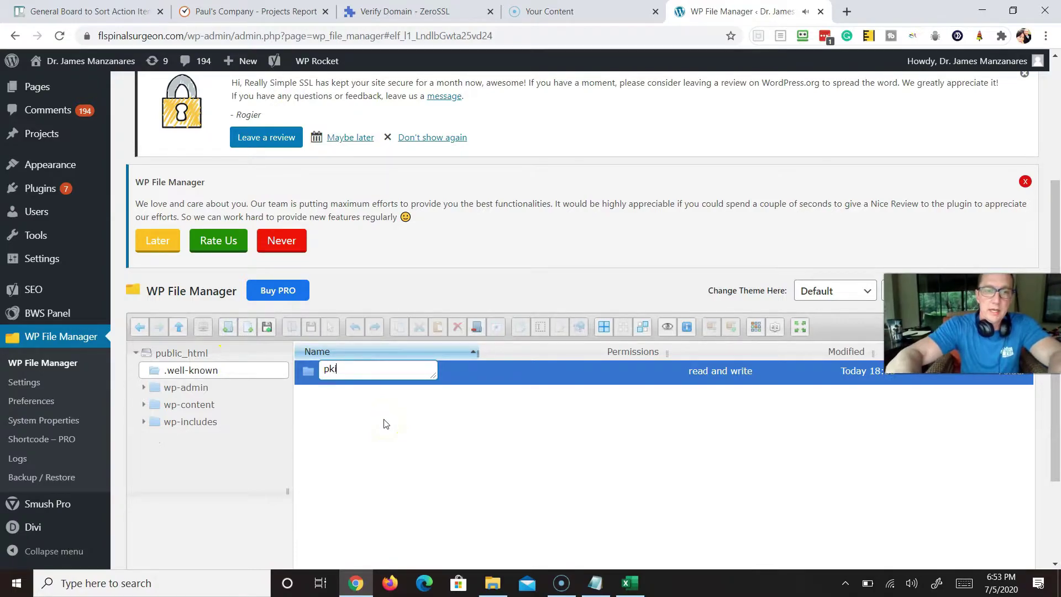
{"action": "type", "text": "-validation"}
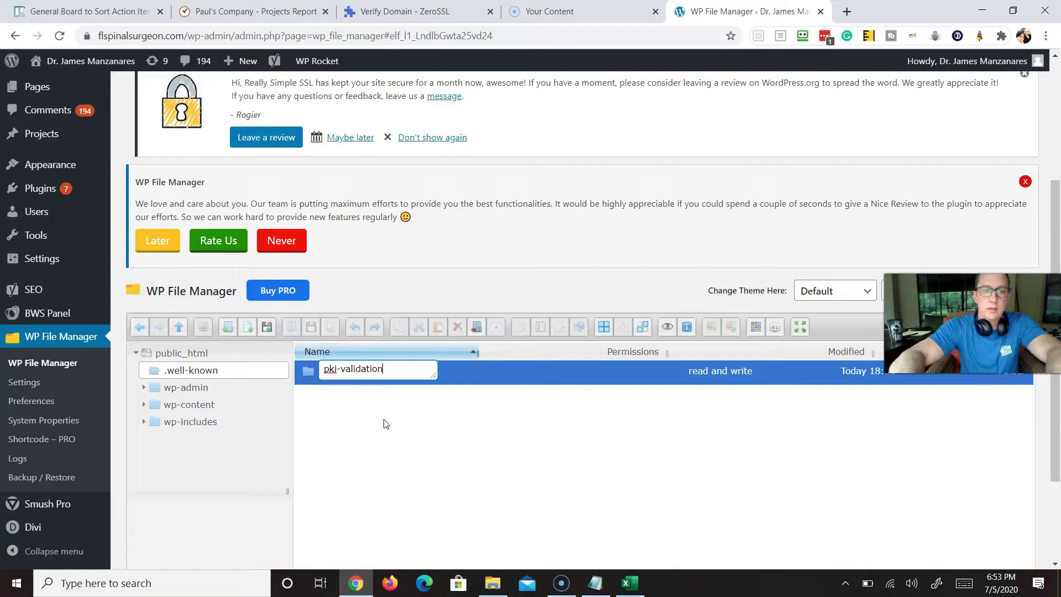
{"action": "key", "text": "Return"}
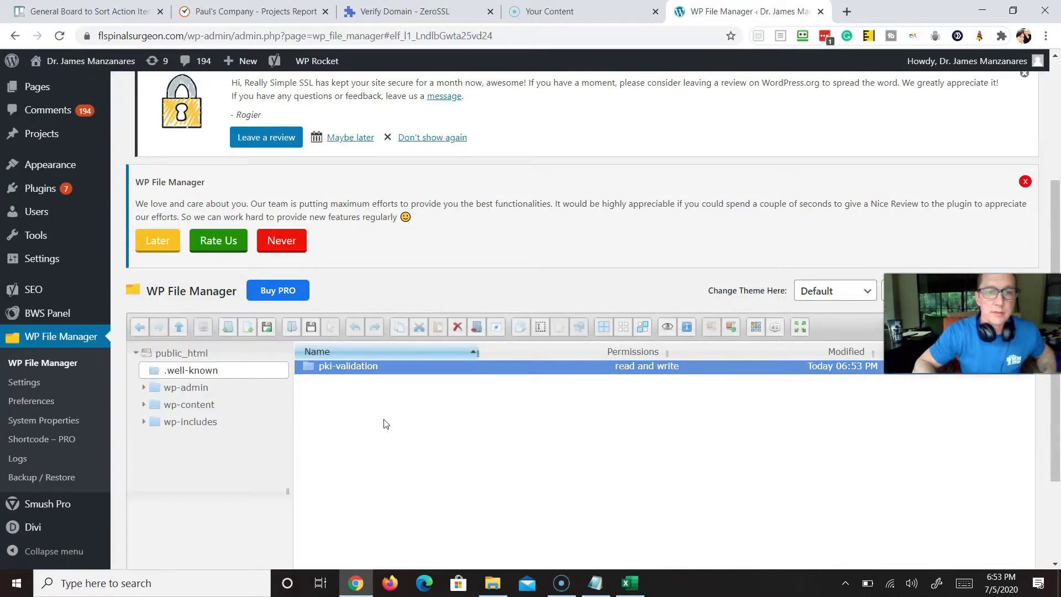
{"action": "left_click", "coordinate": [376, 367]}
{"action": "left_click", "coordinate": [354, 370]}
{"action": "double_click", "coordinate": [354, 368]}
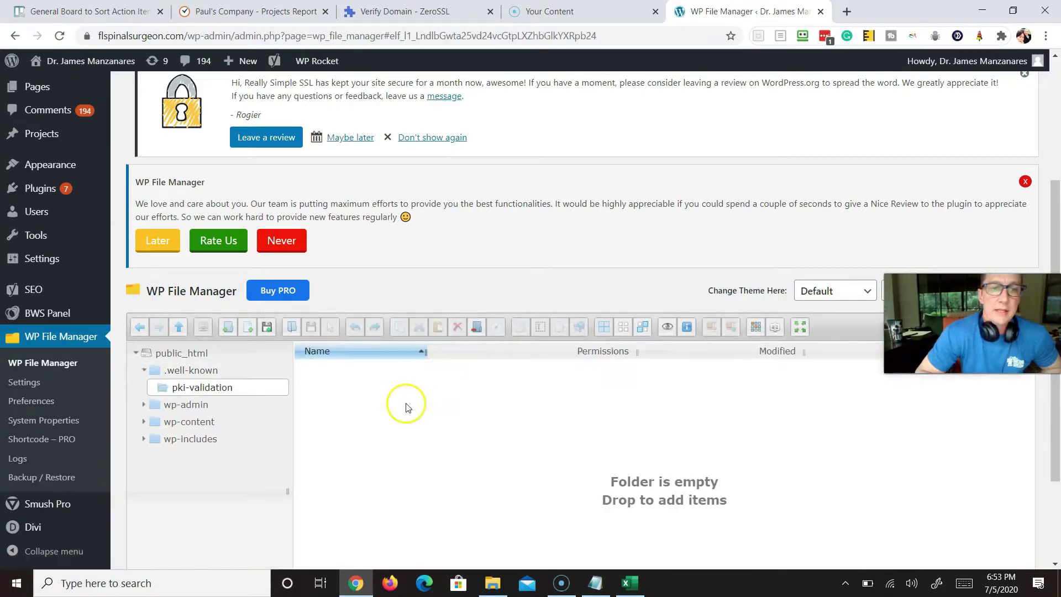
Step: Upload the downloaded auth .txt file from the Downloads folder into the pki-validation folder
{"action": "left_click", "coordinate": [268, 327]}
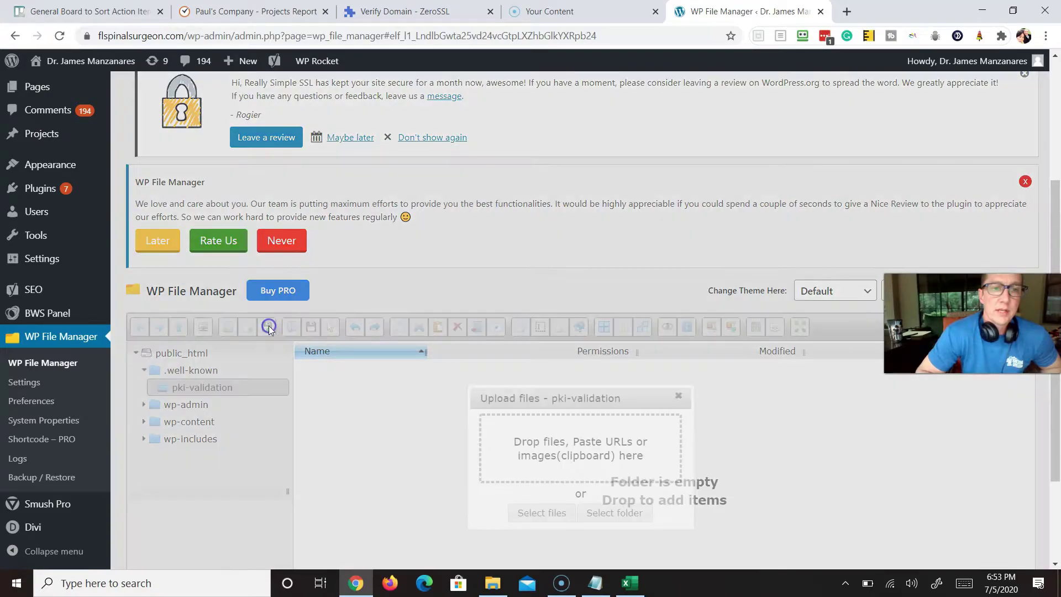
{"action": "left_click", "coordinate": [595, 455]}
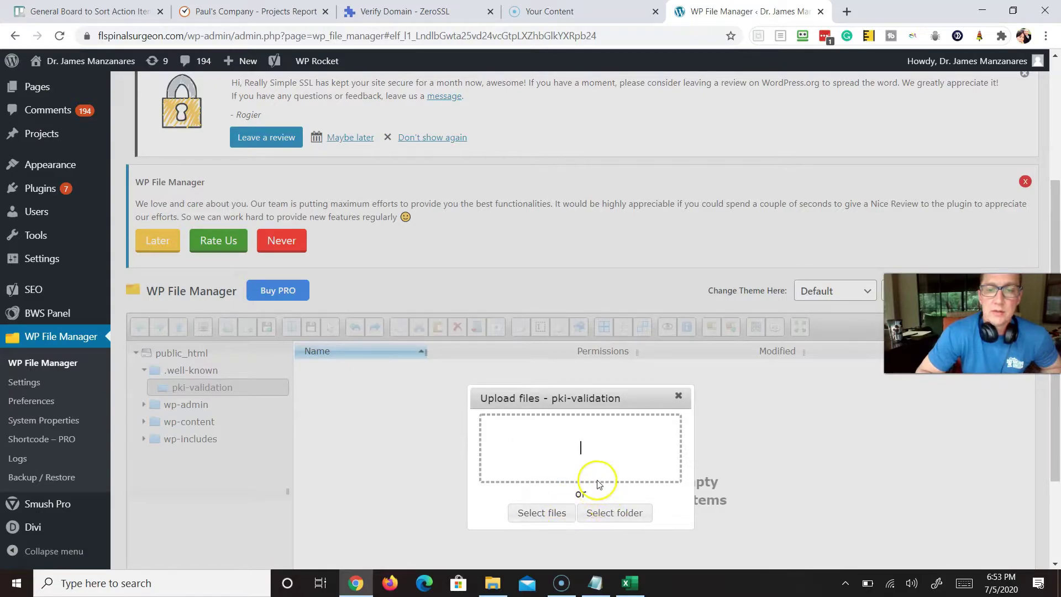
{"action": "left_click", "coordinate": [551, 514]}
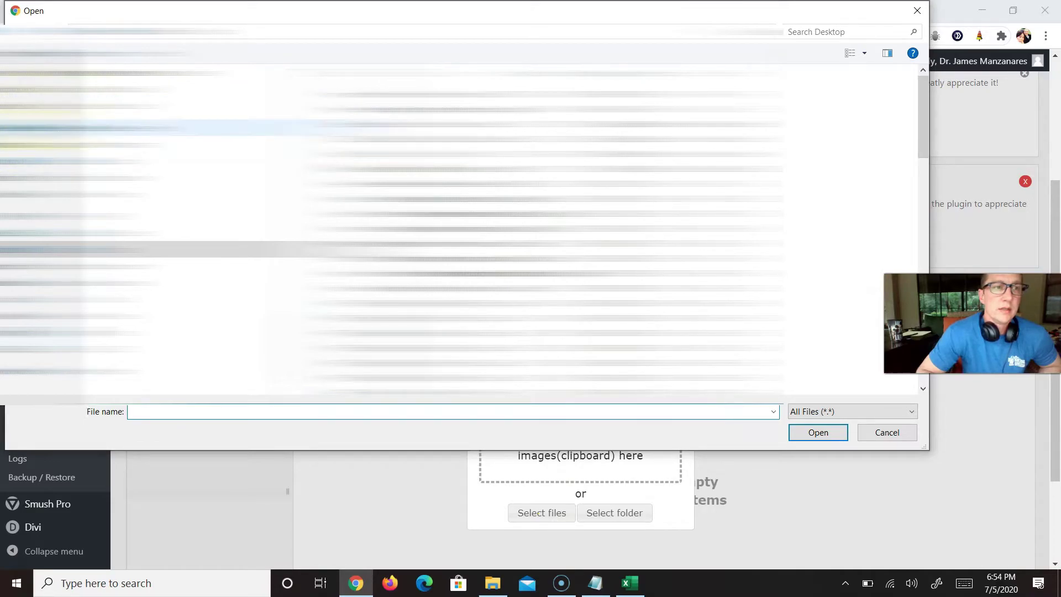
{"action": "left_click", "coordinate": [45, 282]}
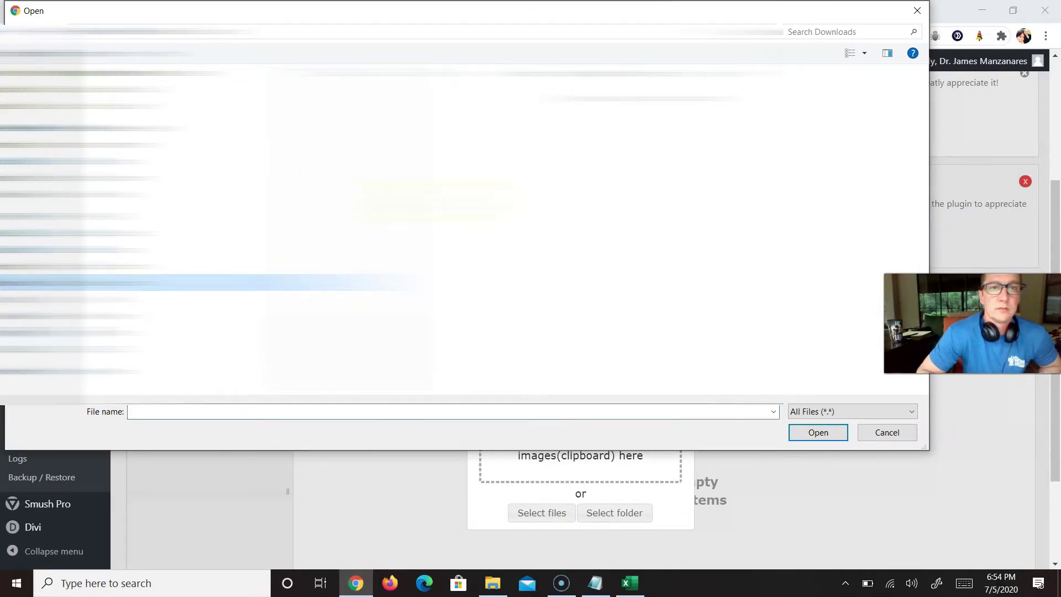
{"action": "left_click", "coordinate": [547, 111]}
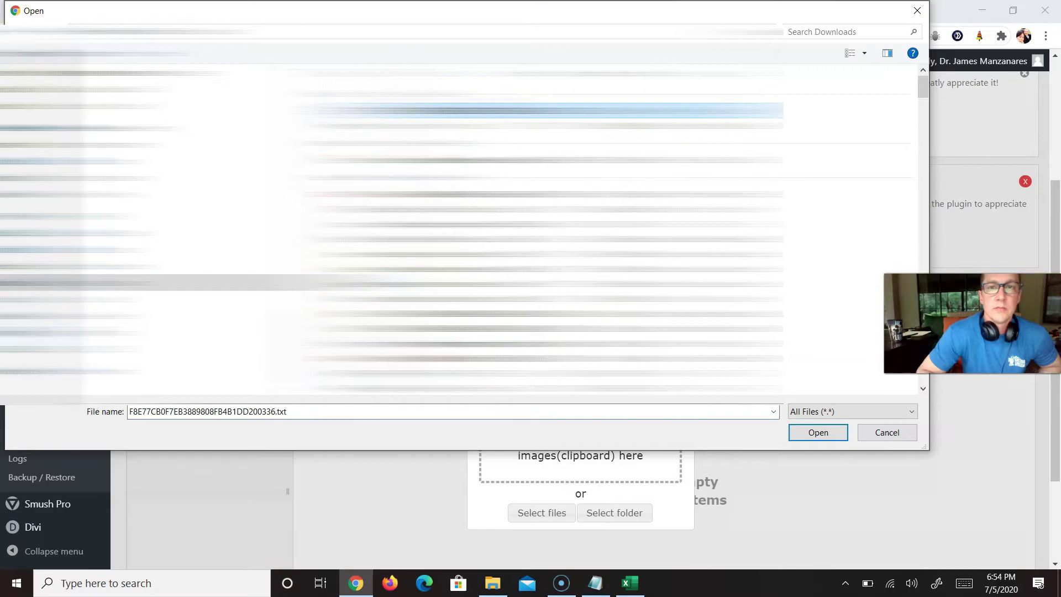
{"action": "double_click", "coordinate": [447, 106]}
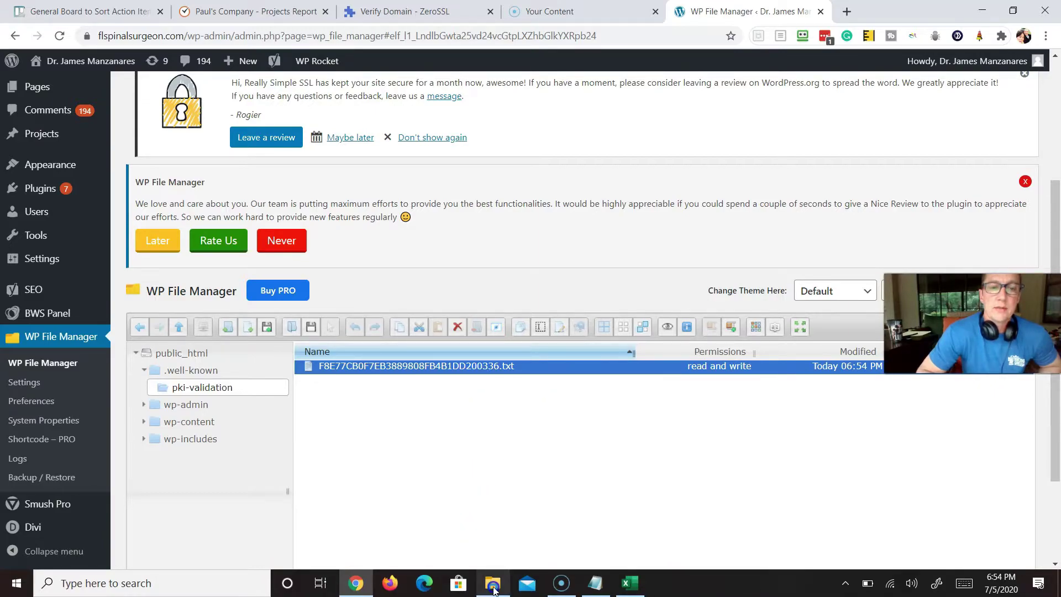
Step: Open the auth file's link from the ZeroSSL verification instructions and examine the file's content on the site
{"action": "mouse_move", "coordinate": [493, 589]}
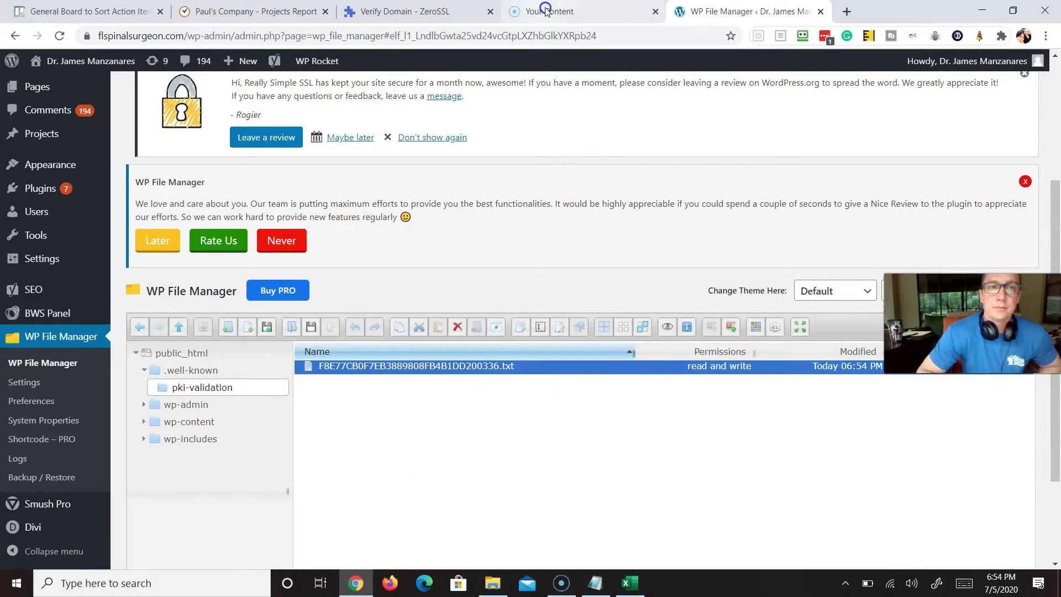
{"action": "left_click", "coordinate": [392, 10]}
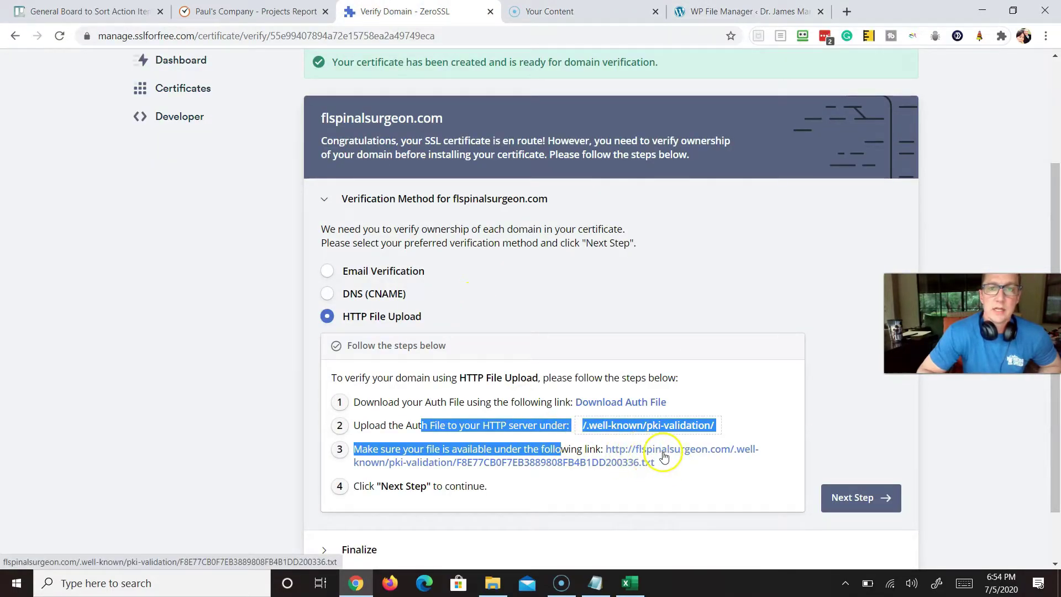
{"action": "left_click", "coordinate": [663, 456]}
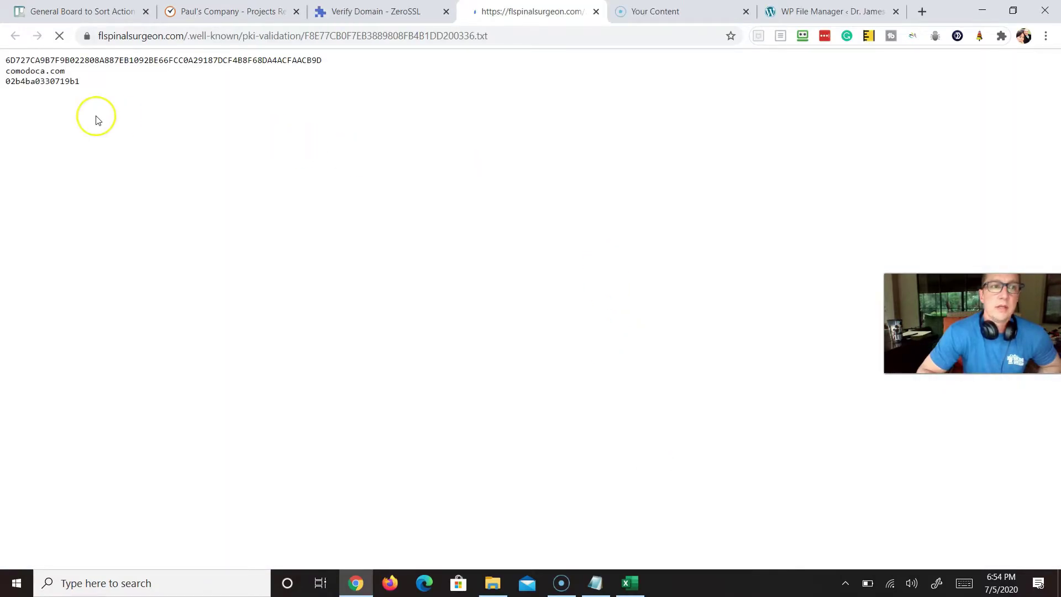
{"action": "left_click_drag", "start_coordinate": [25, 60], "coordinate": [127, 95]}
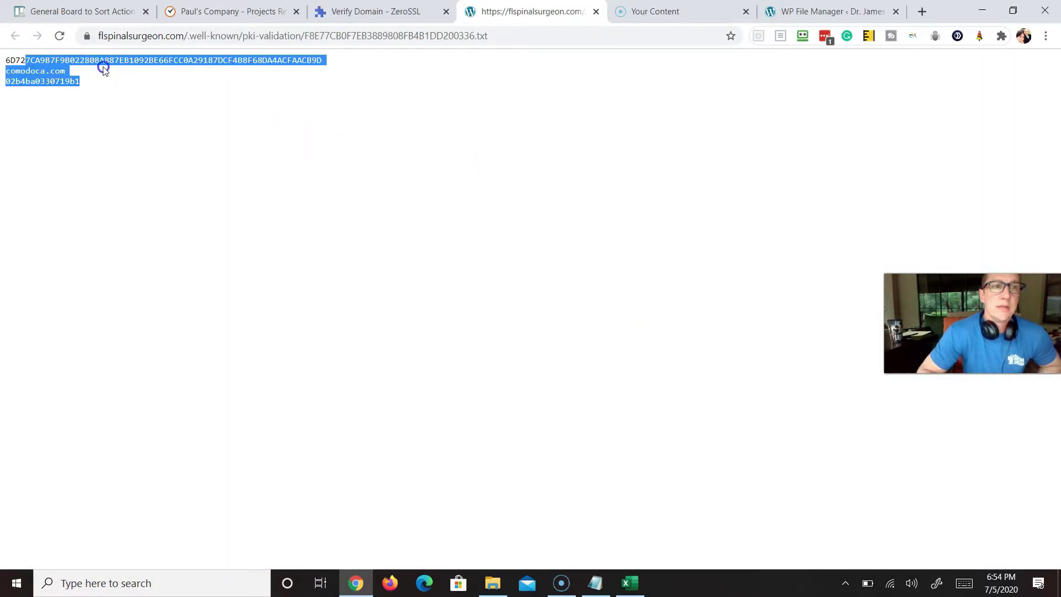
Step: Continue from the HTTP File Upload instructions in ZeroSSL and verify the domain flspinalsurgeon.com
{"action": "left_click", "coordinate": [376, 11]}
{"action": "scroll", "coordinate": [656, 465], "scroll_direction": "down", "scroll_amount": 1}
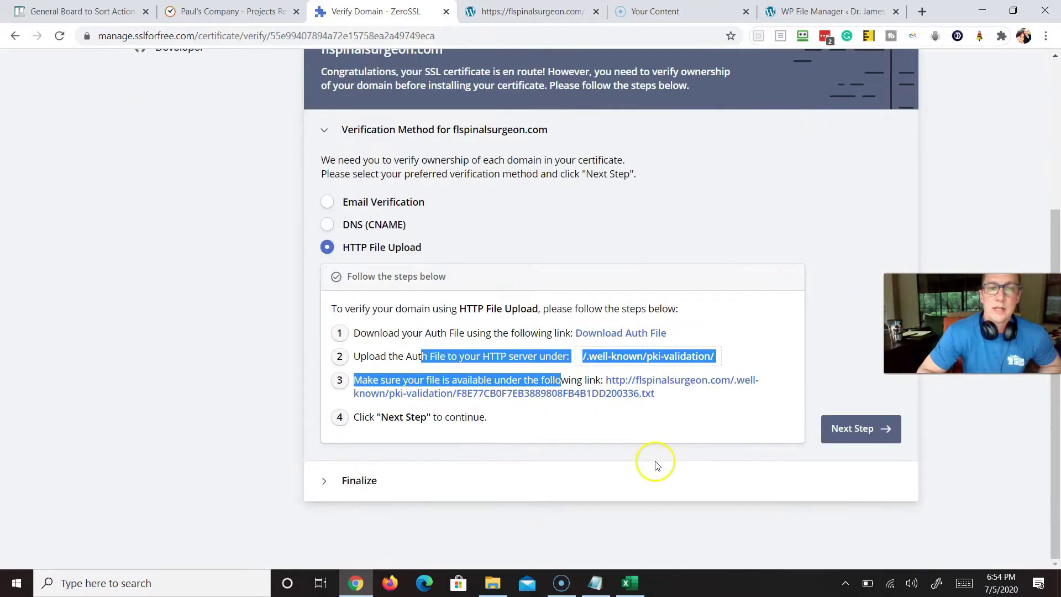
{"action": "left_click", "coordinate": [870, 430]}
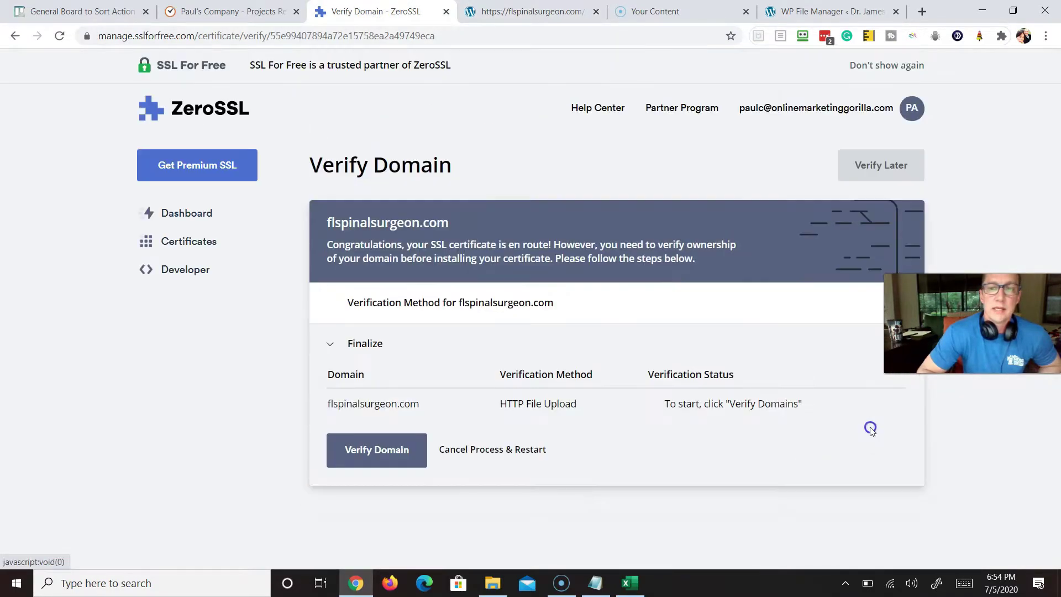
{"action": "left_click", "coordinate": [369, 453]}
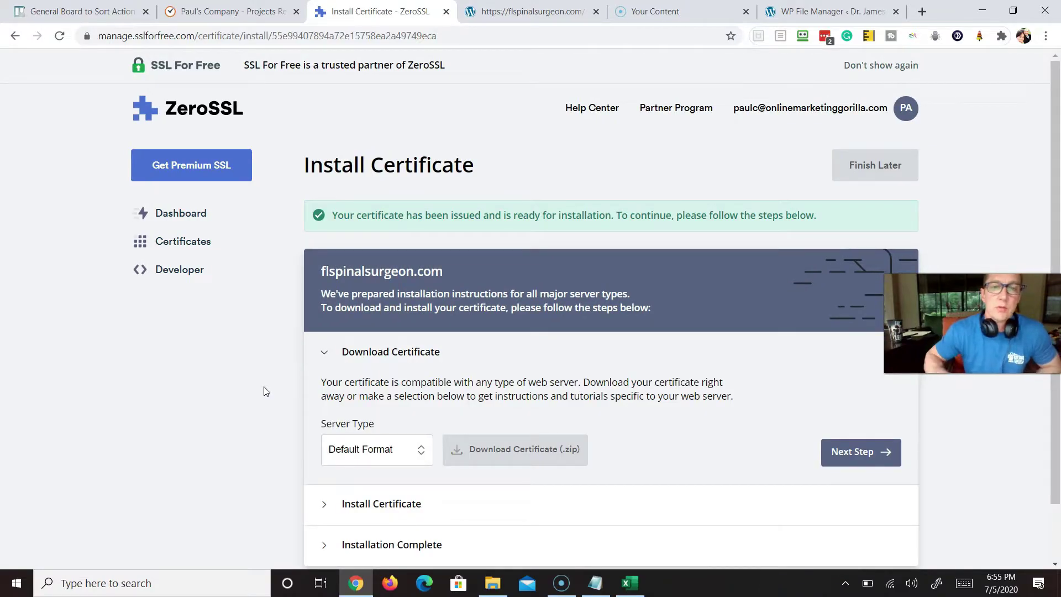
Step: Download the issued certificate as a ZIP in the default format and open flspinalsurgeon.com.zip
{"action": "left_click", "coordinate": [294, 415]}
{"action": "scroll", "coordinate": [314, 414], "scroll_direction": "down", "scroll_amount": 2}
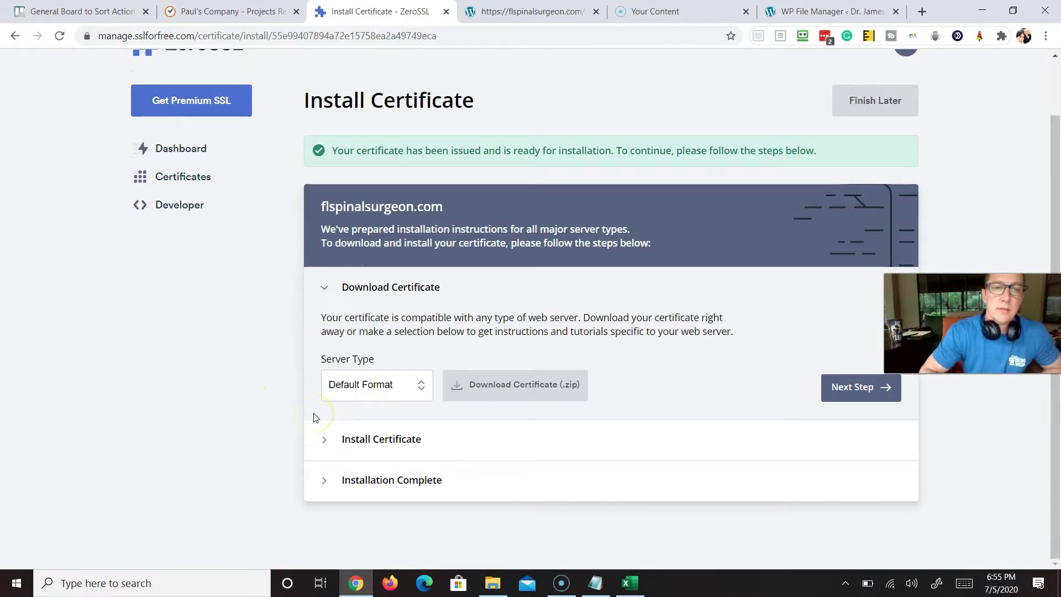
{"action": "left_click", "coordinate": [327, 442]}
{"action": "scroll", "coordinate": [343, 374], "scroll_direction": "down", "scroll_amount": 2}
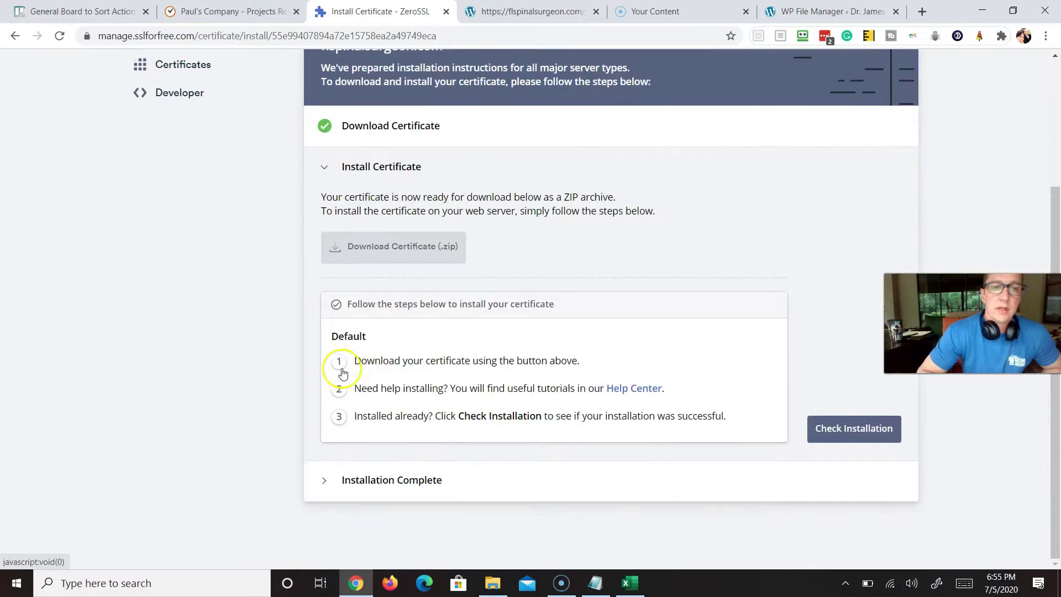
{"action": "left_click", "coordinate": [420, 247]}
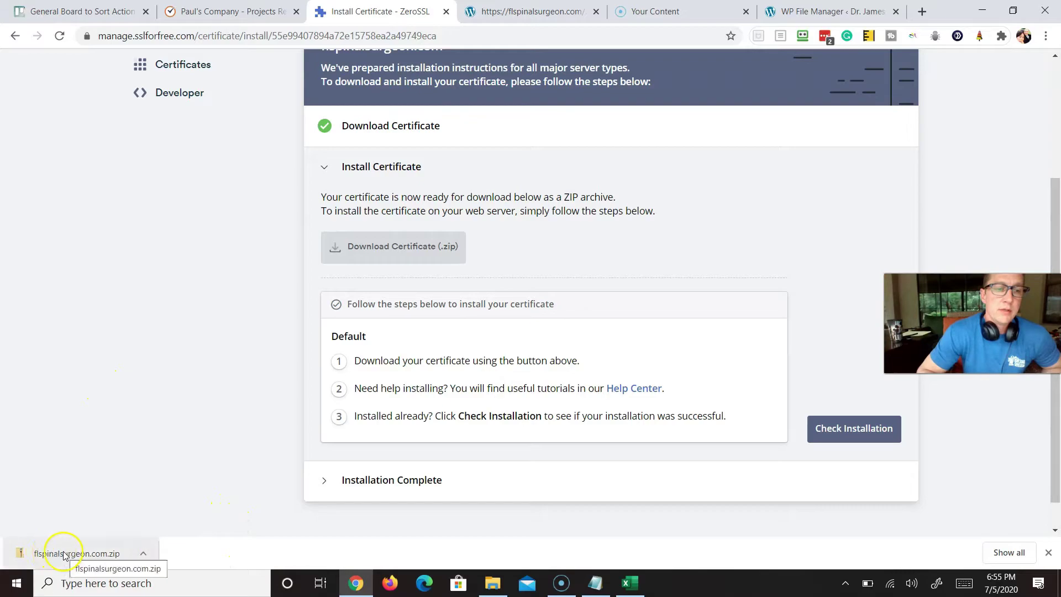
{"action": "left_click", "coordinate": [100, 554]}
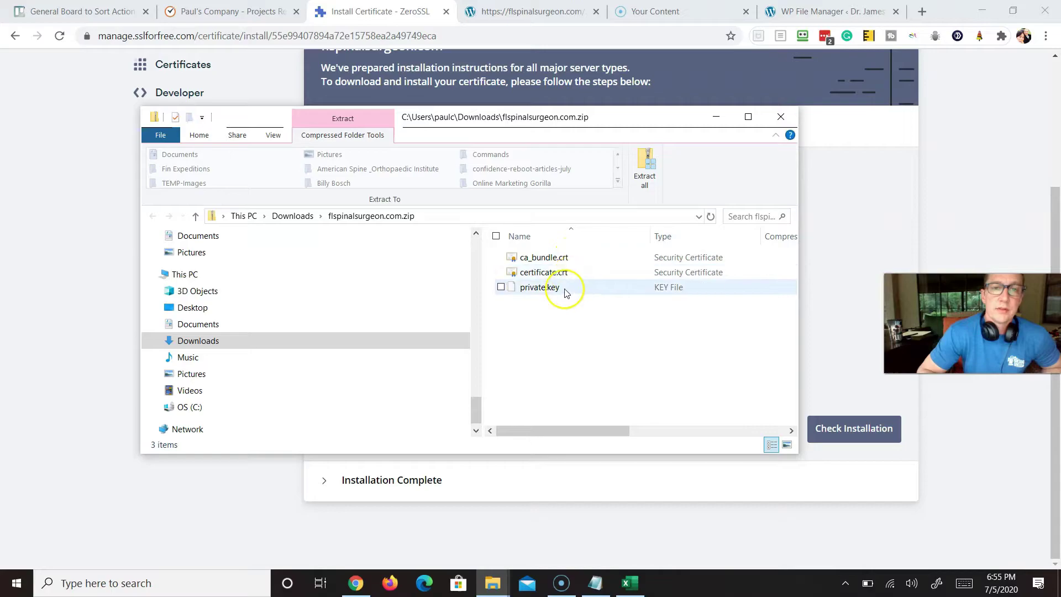
Step: Open godaddy.com in a new tab and manage the Economy Linux Hosting with cPanel product for flspinalsurgeon.com
{"action": "left_click", "coordinate": [921, 12]}
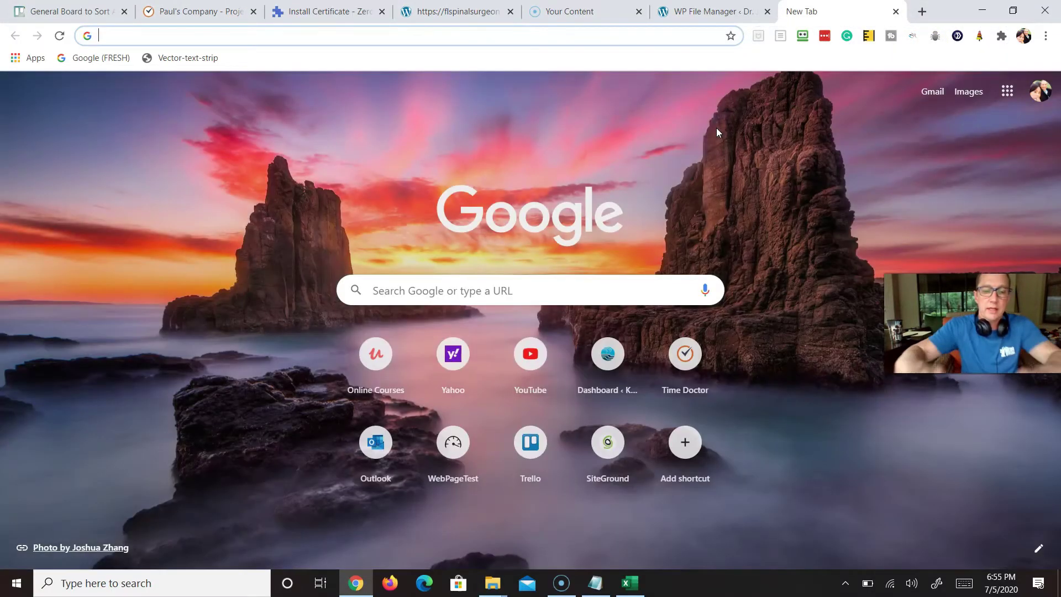
{"action": "type", "text": "godad"}
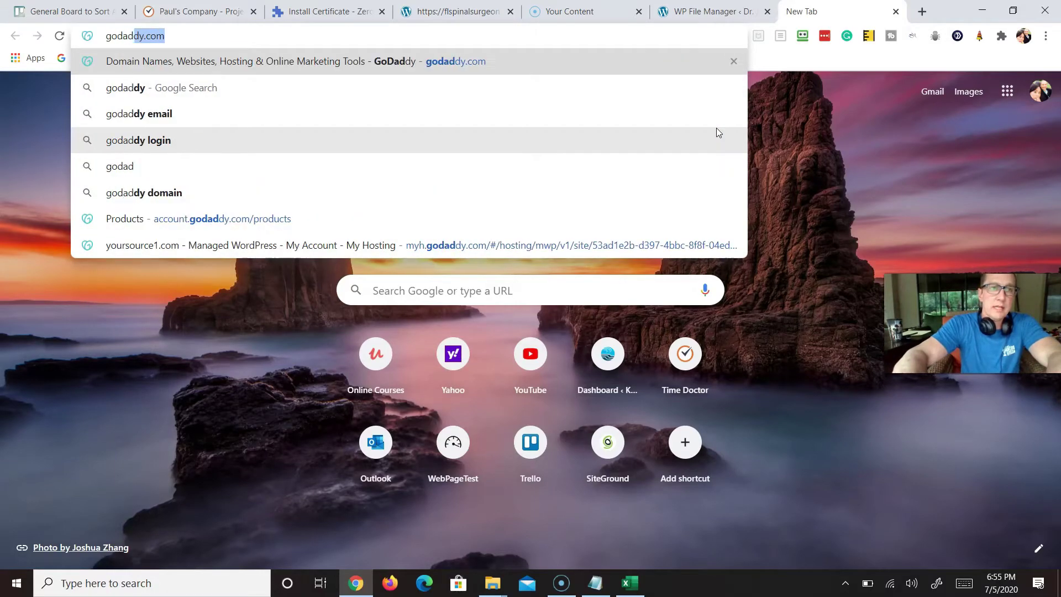
{"action": "key", "text": "Return"}
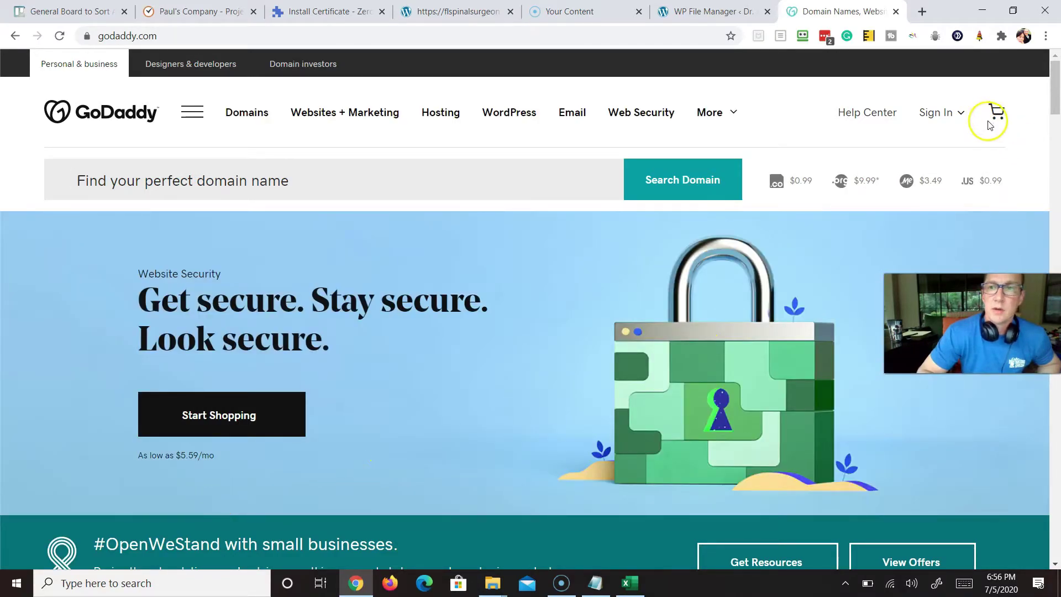
{"action": "left_click", "coordinate": [955, 114]}
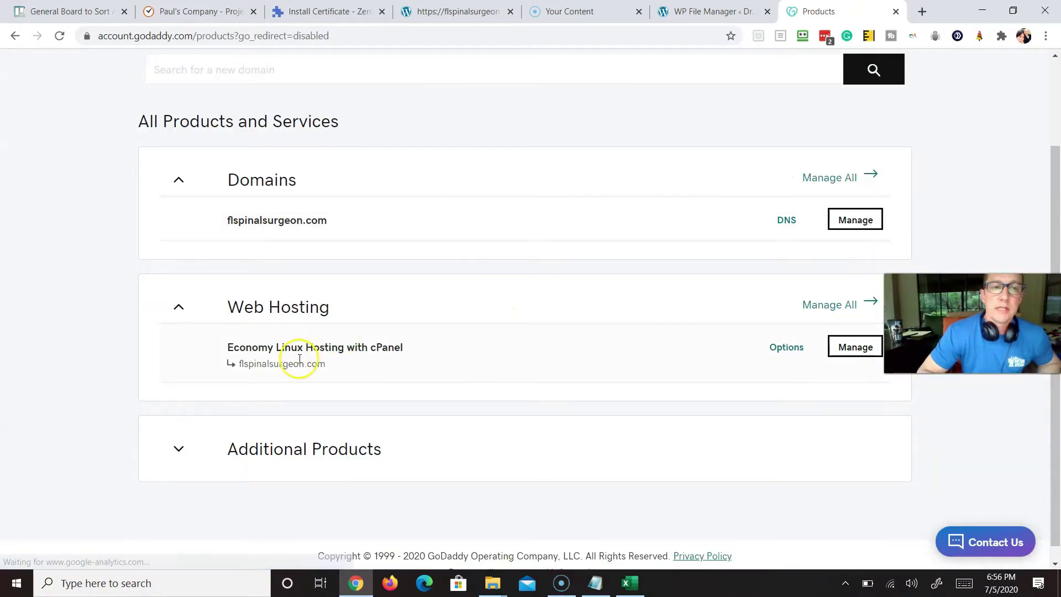
{"action": "left_click", "coordinate": [861, 349]}
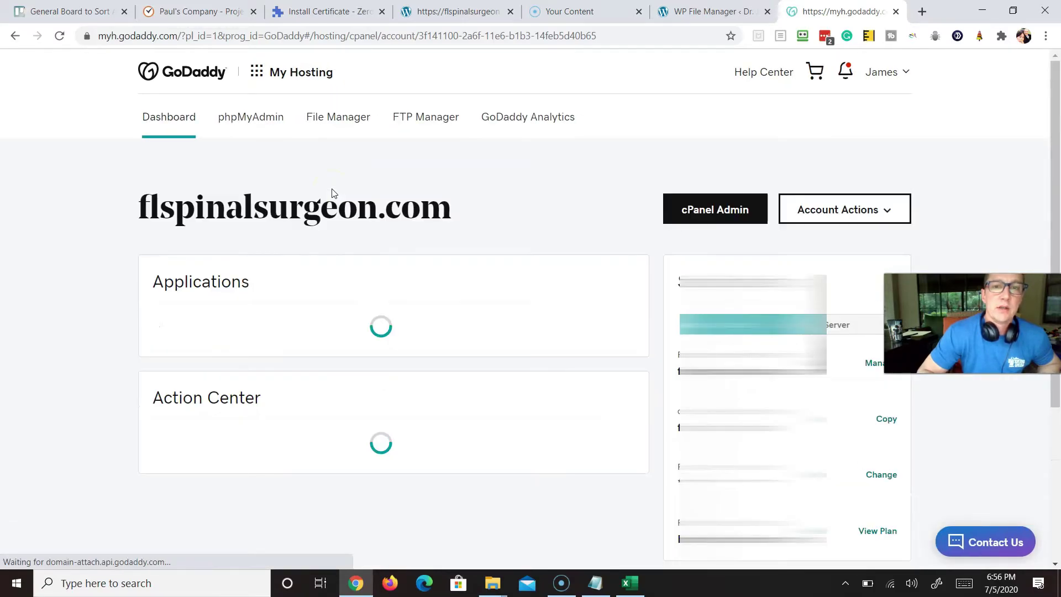
Step: Launch cPanel Admin for the hosting account, search for "tls" and open the SSL/TLS Certificates (CRT) upload page
{"action": "scroll", "coordinate": [333, 194], "scroll_direction": "down", "scroll_amount": 3}
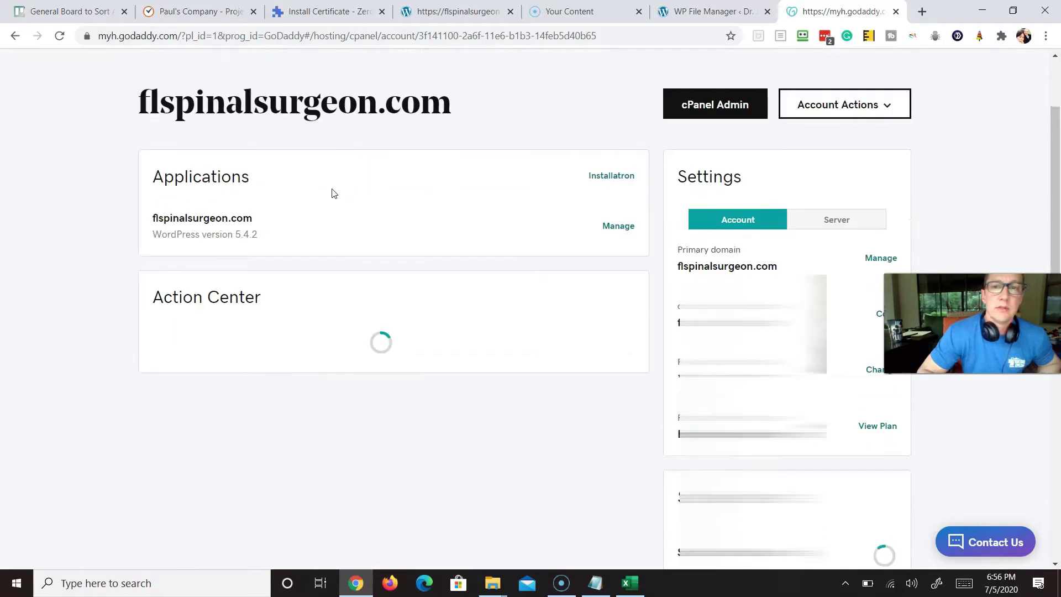
{"action": "scroll", "coordinate": [696, 205], "scroll_direction": "up", "scroll_amount": 3}
{"action": "left_click", "coordinate": [697, 205]}
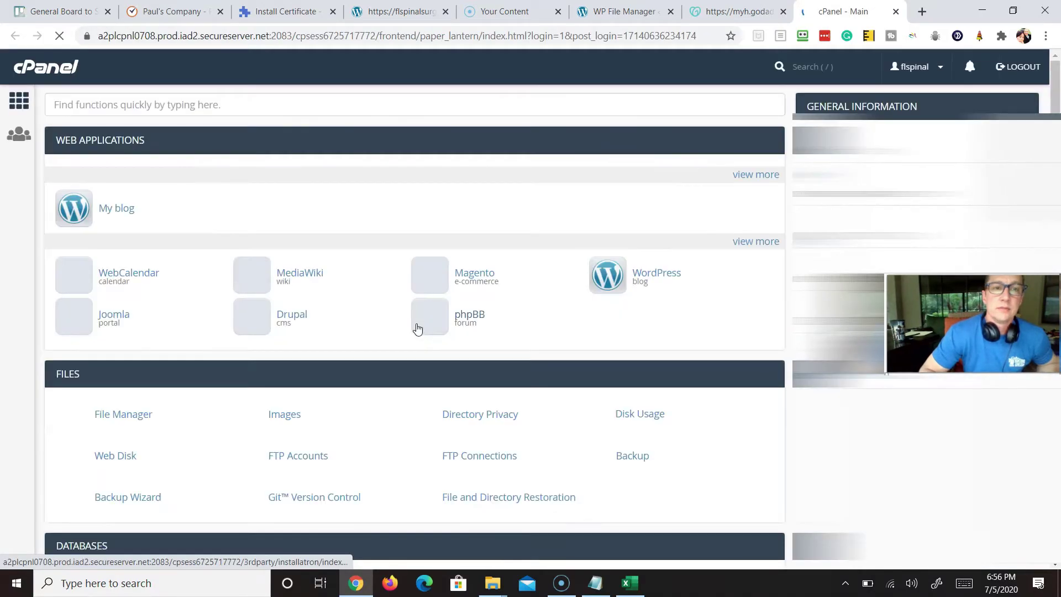
{"action": "left_click", "coordinate": [243, 99]}
{"action": "type", "text": "tls"}
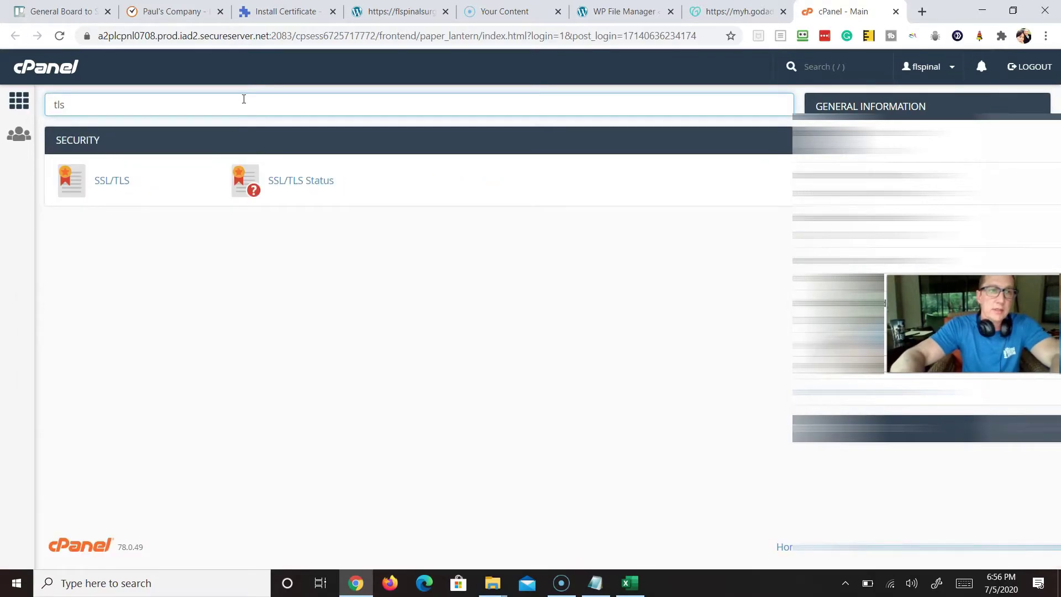
{"action": "left_click", "coordinate": [112, 183]}
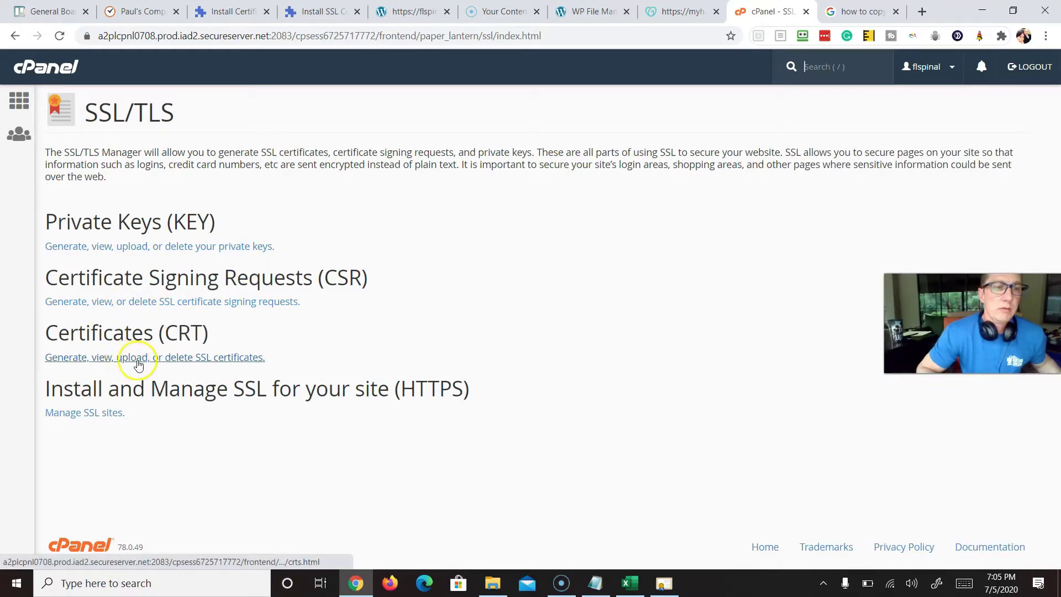
{"action": "left_click", "coordinate": [144, 364]}
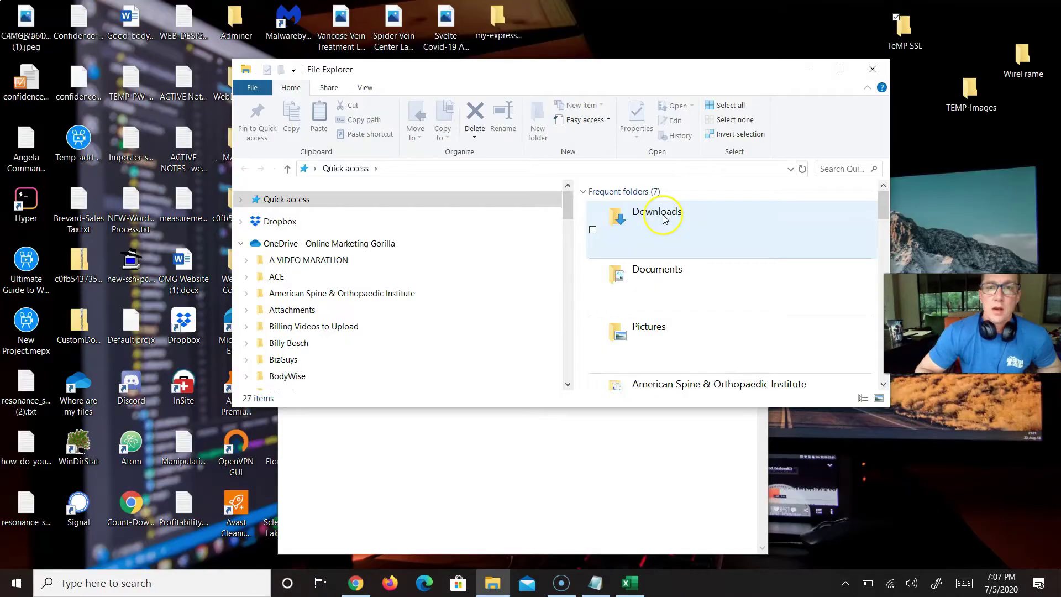
Step: Examine the three certificate files inside flspinalsurgeon.com.zip in Downloads and their copies in the desktop folder TeMP SSL
{"action": "left_click", "coordinate": [665, 217]}
{"action": "double_click", "coordinate": [665, 217]}
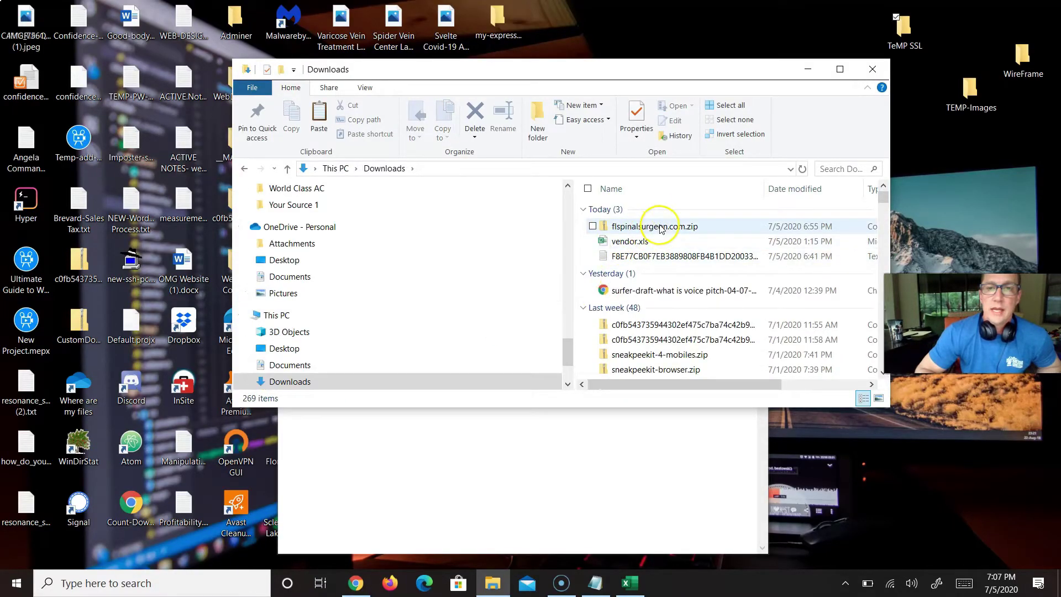
{"action": "double_click", "coordinate": [680, 229]}
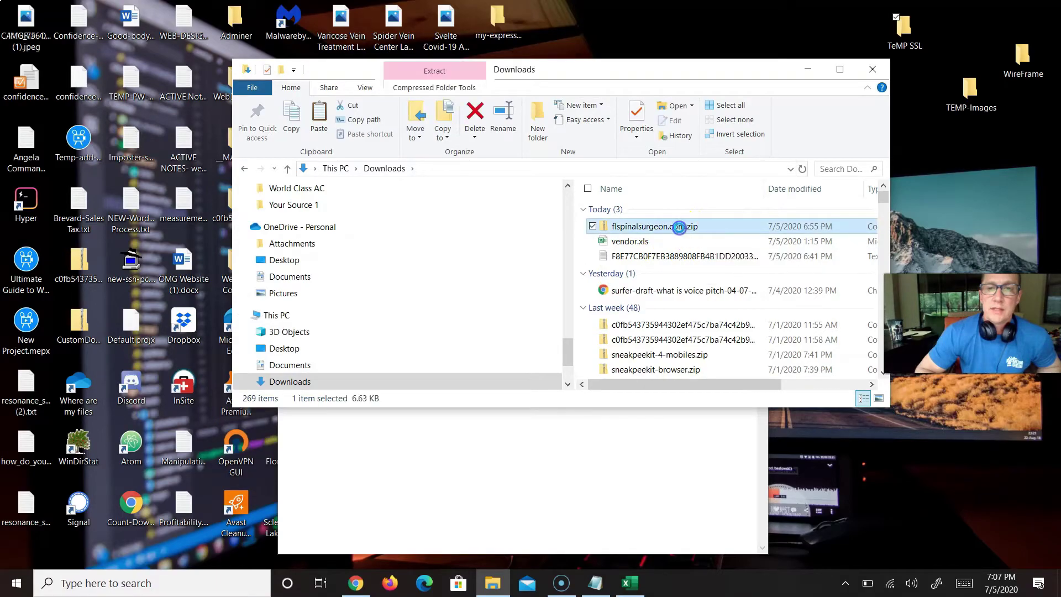
{"action": "left_click", "coordinate": [677, 234]}
{"action": "left_click_drag", "start_coordinate": [641, 288], "coordinate": [640, 210]}
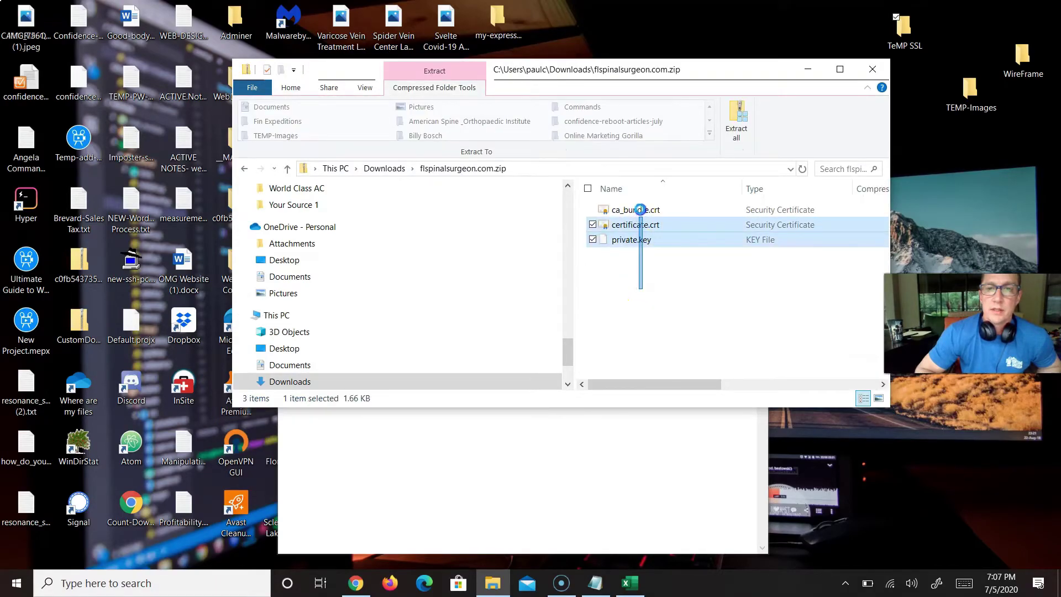
{"action": "key", "text": "ctrl+a"}
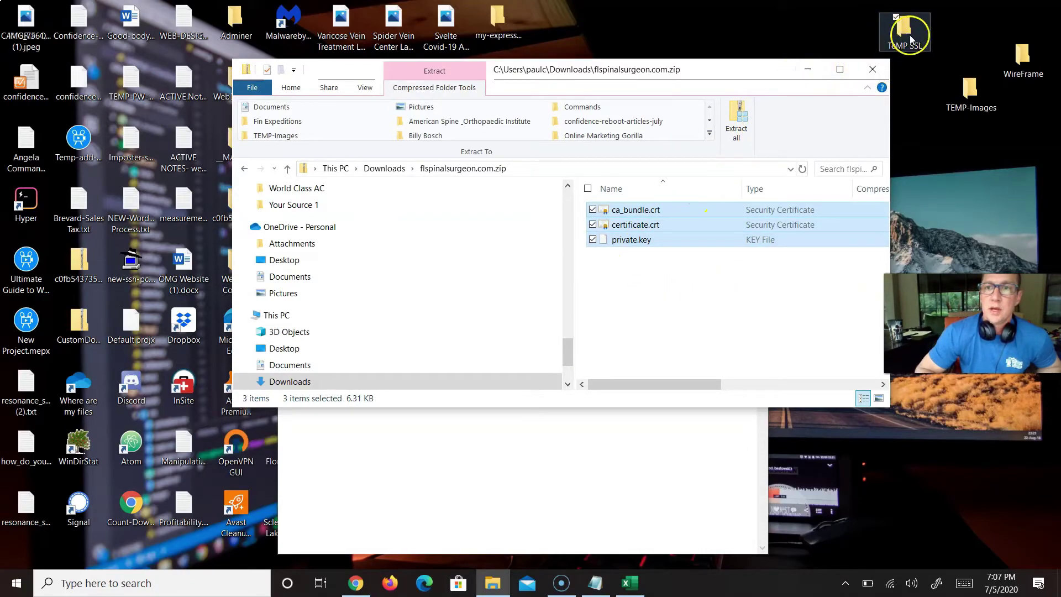
{"action": "left_click", "coordinate": [872, 68]}
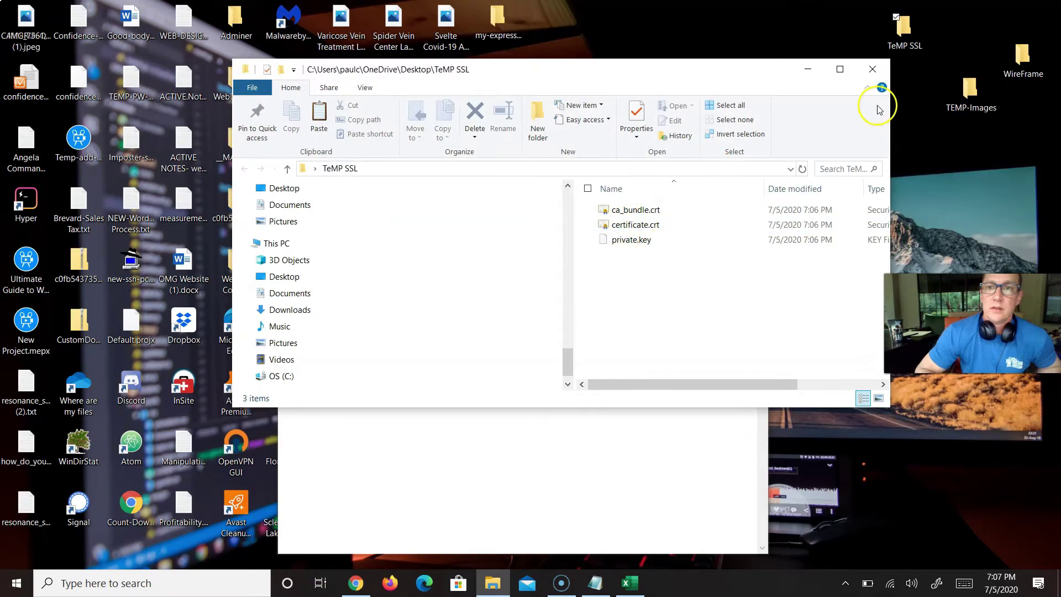
{"action": "left_click", "coordinate": [811, 69]}
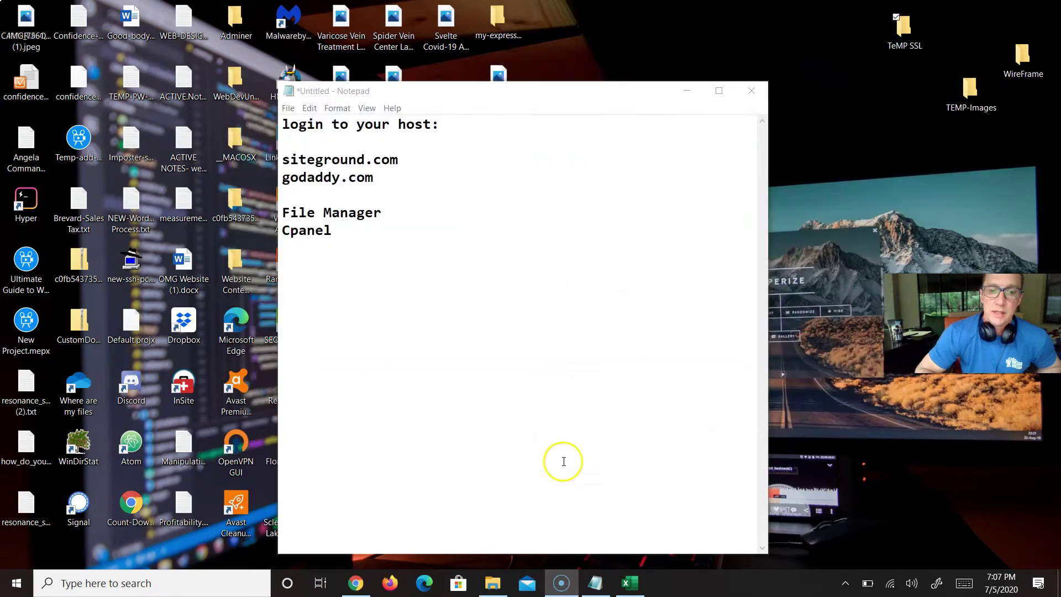
Step: Return to cPanel in Chrome and upload ca_bundle.crt from the desktop folder TeMP SSL as a new certificate
{"action": "left_click", "coordinate": [354, 584]}
{"action": "scroll", "coordinate": [294, 230], "scroll_direction": "up", "scroll_amount": 5}
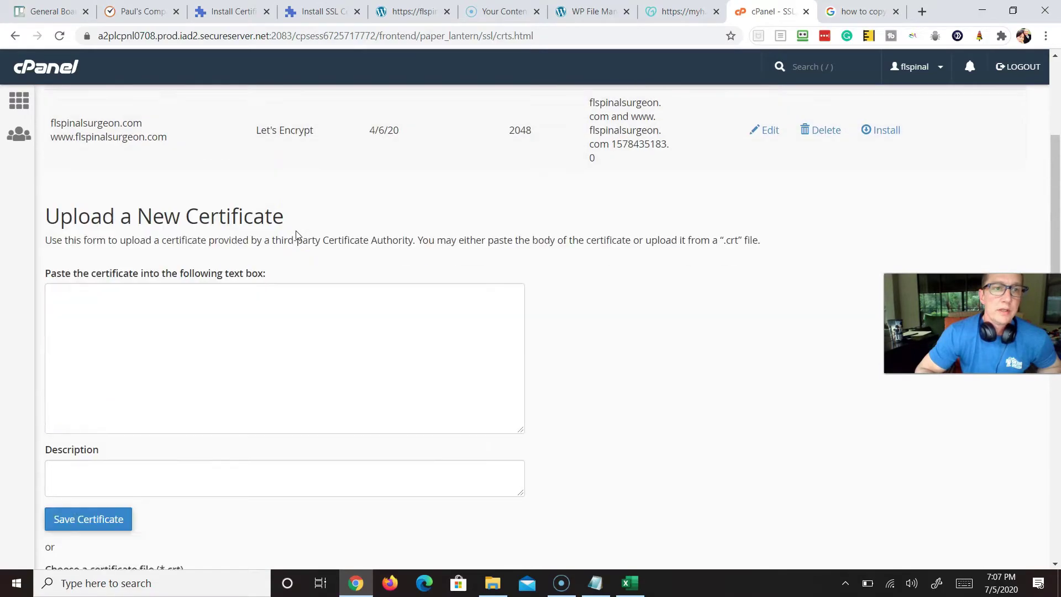
{"action": "scroll", "coordinate": [288, 276], "scroll_direction": "down", "scroll_amount": 4}
{"action": "left_click", "coordinate": [71, 378]}
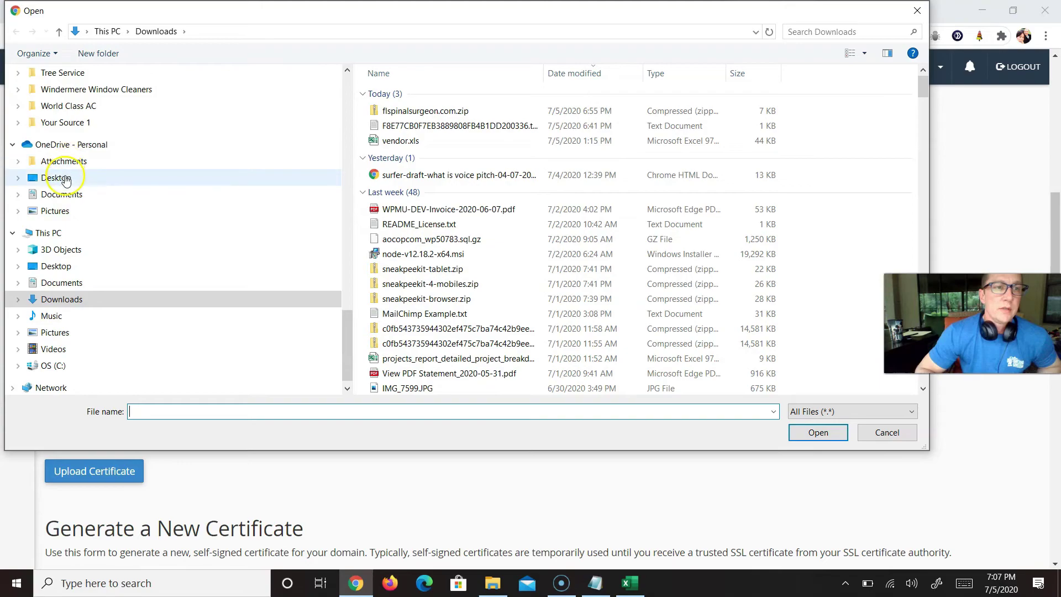
{"action": "left_click", "coordinate": [58, 177]}
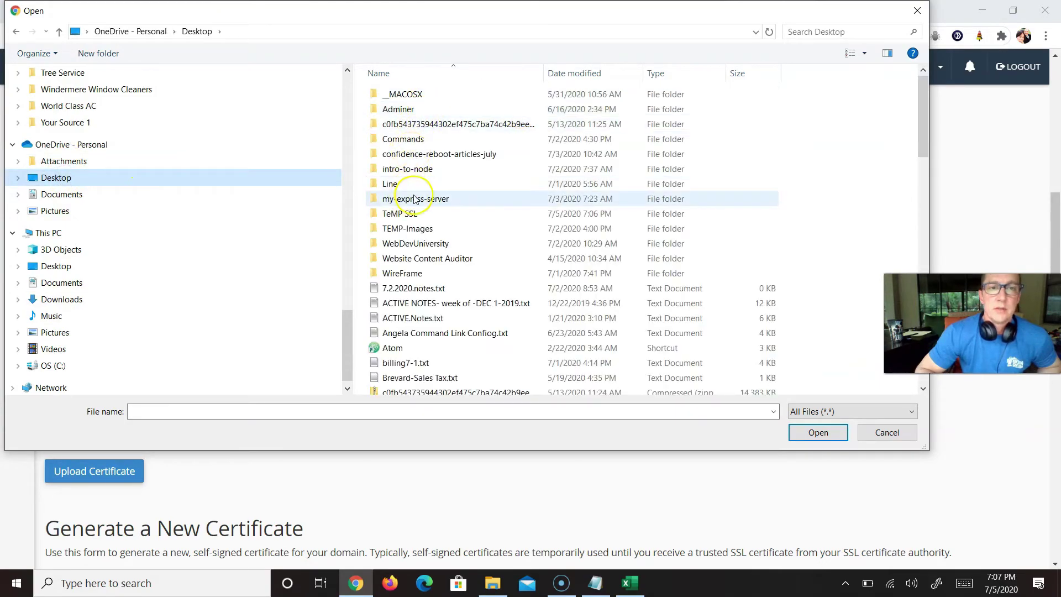
{"action": "scroll", "coordinate": [418, 168], "scroll_direction": "down", "scroll_amount": 1}
{"action": "double_click", "coordinate": [418, 168]}
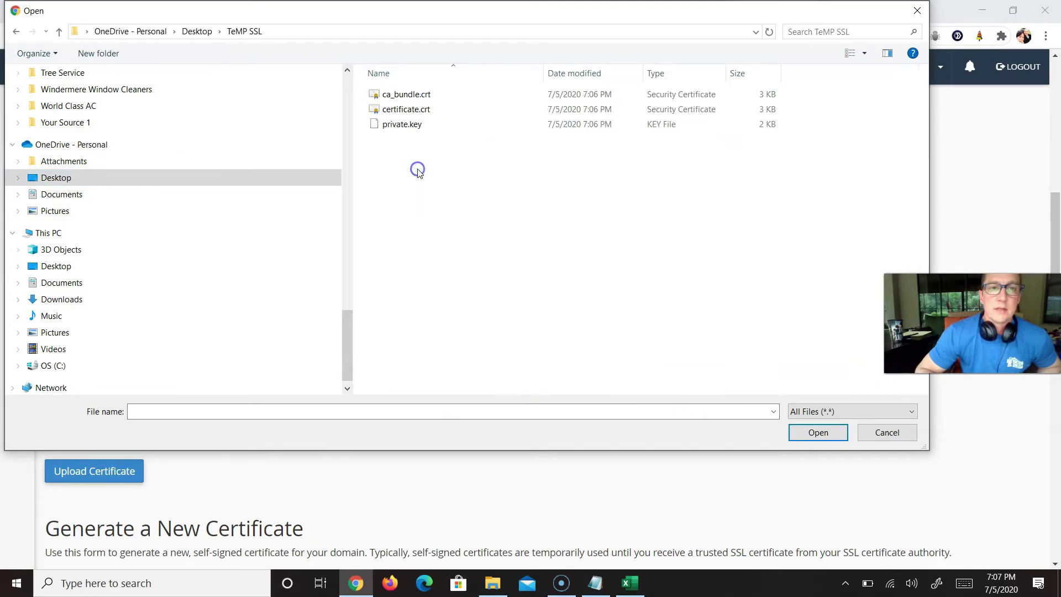
{"action": "double_click", "coordinate": [434, 95]}
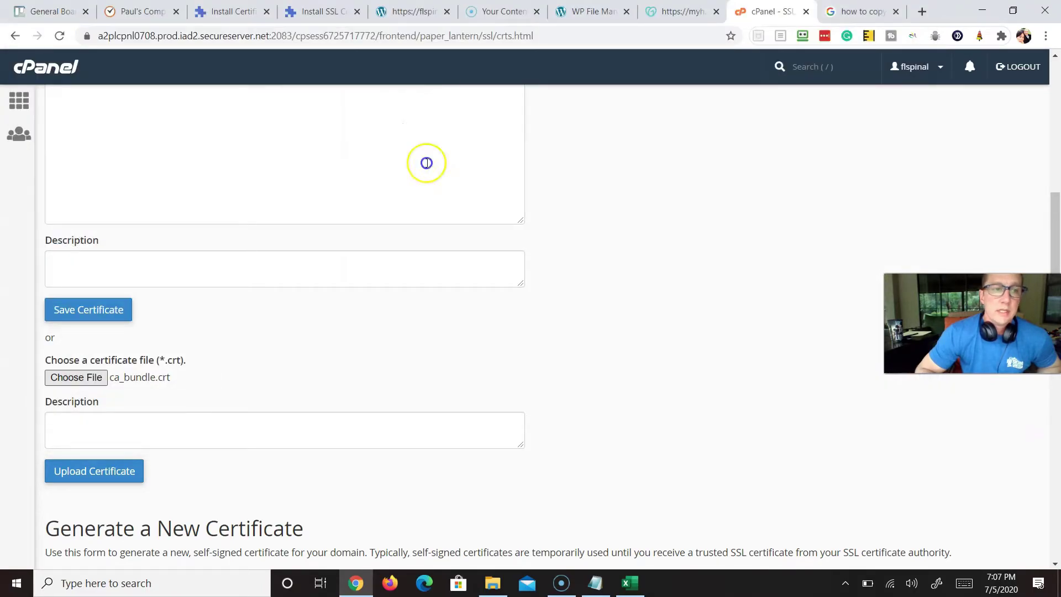
{"action": "scroll", "coordinate": [362, 225], "scroll_direction": "up", "scroll_amount": 7}
{"action": "scroll", "coordinate": [363, 225], "scroll_direction": "down", "scroll_amount": 7}
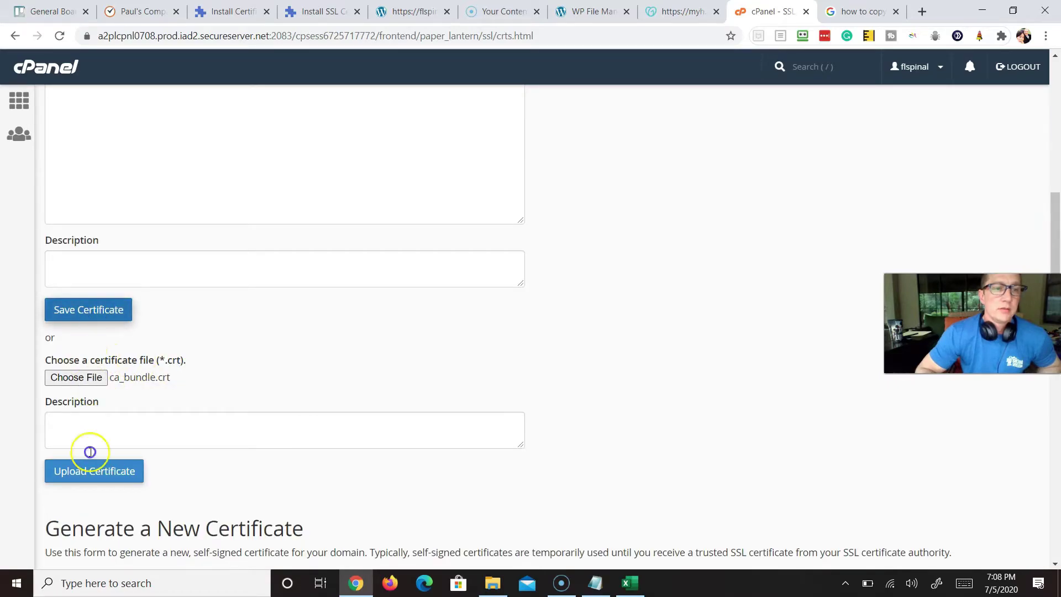
{"action": "left_click", "coordinate": [93, 473]}
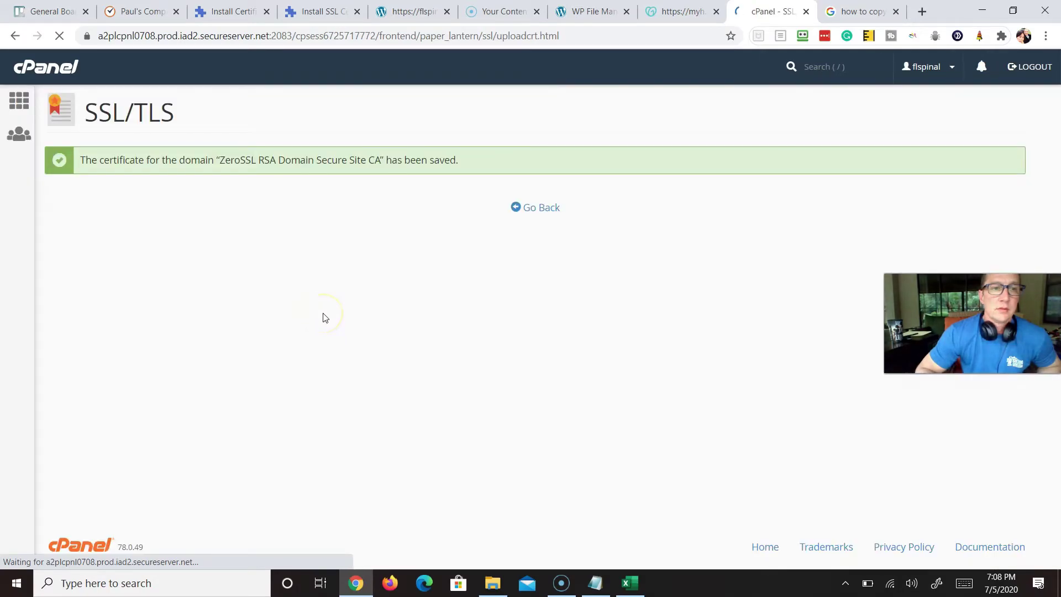
Step: Return to the certificate upload form and upload certificate.crt from the TeMP SSL folder
{"action": "left_click", "coordinate": [539, 212]}
{"action": "scroll", "coordinate": [298, 308], "scroll_direction": "down", "scroll_amount": 8}
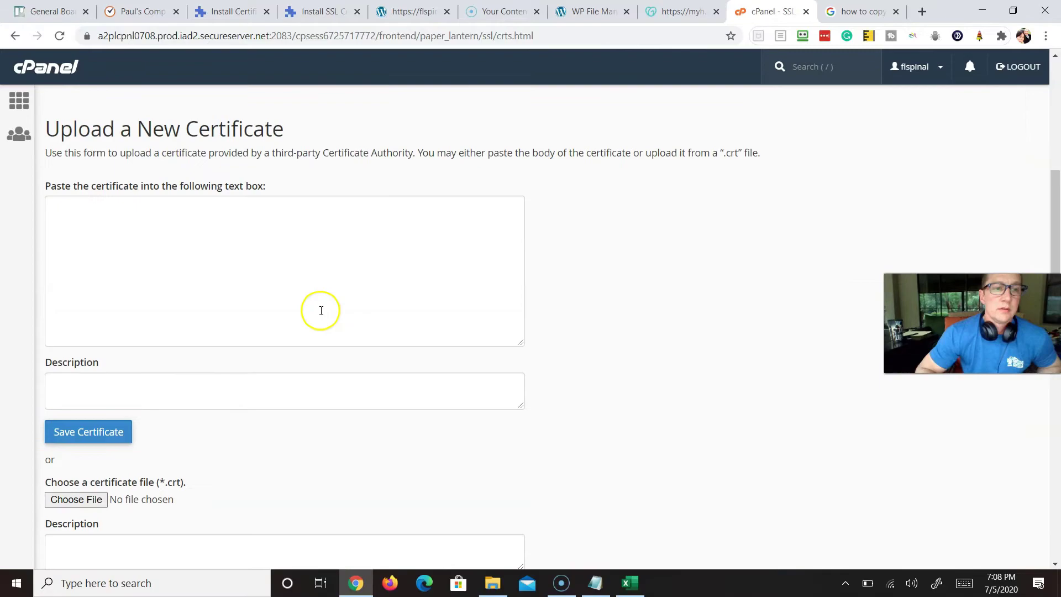
{"action": "scroll", "coordinate": [155, 427], "scroll_direction": "down", "scroll_amount": 1}
{"action": "left_click", "coordinate": [81, 433]}
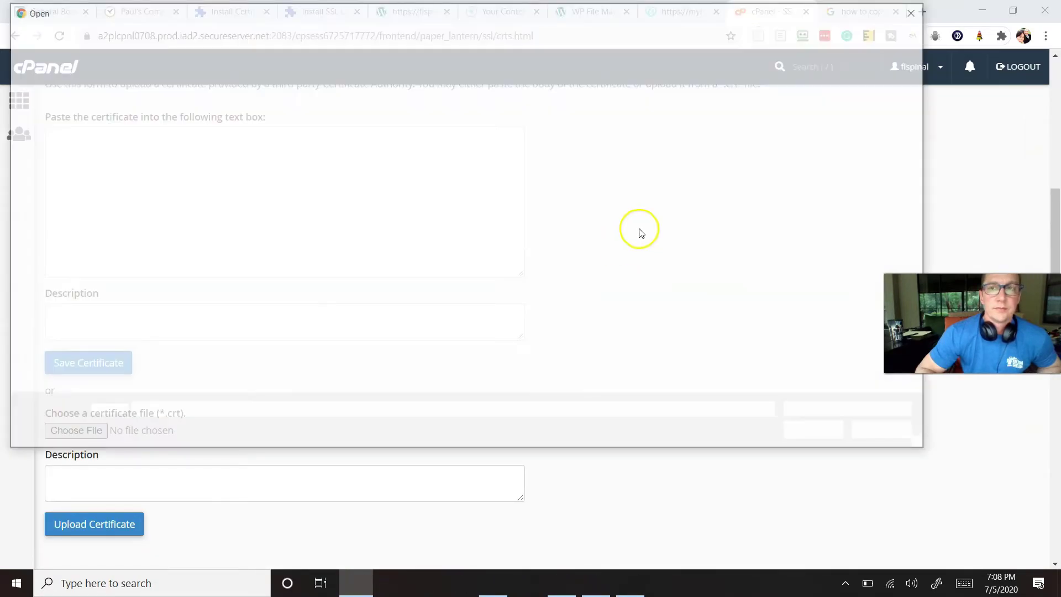
{"action": "double_click", "coordinate": [421, 114]}
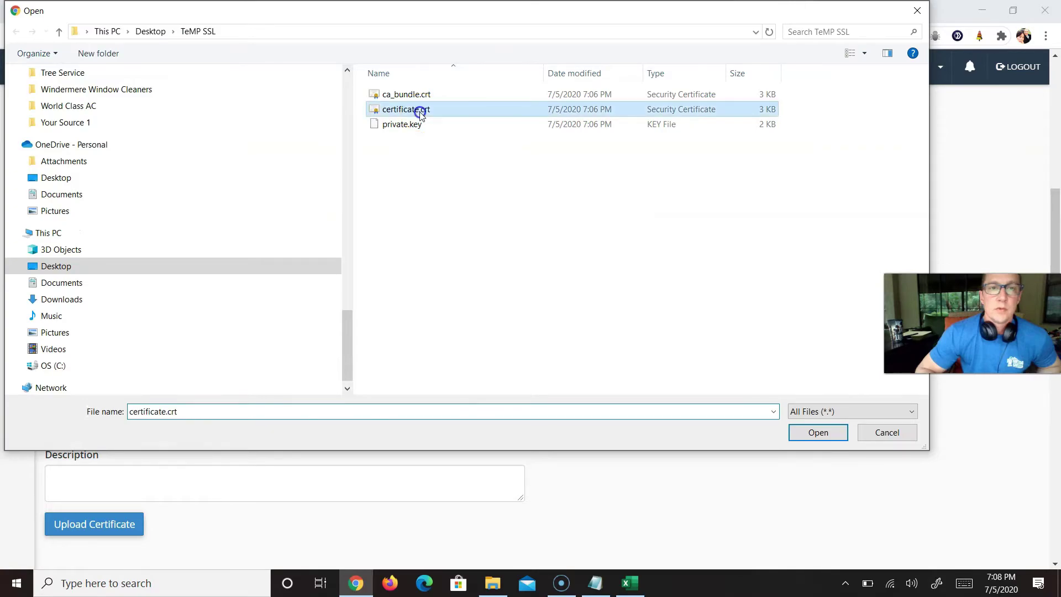
{"action": "left_click", "coordinate": [123, 525]}
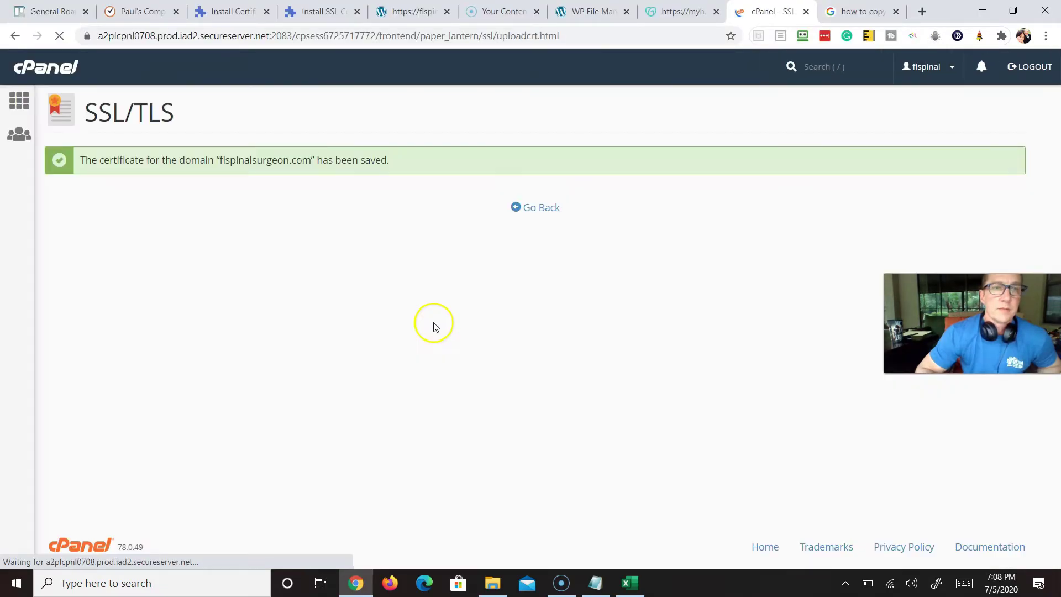
Step: Go back to the cPanel main page, search for "ssl" and open the SSL/TLS page for managing SSL sites
{"action": "left_click", "coordinate": [539, 208]}
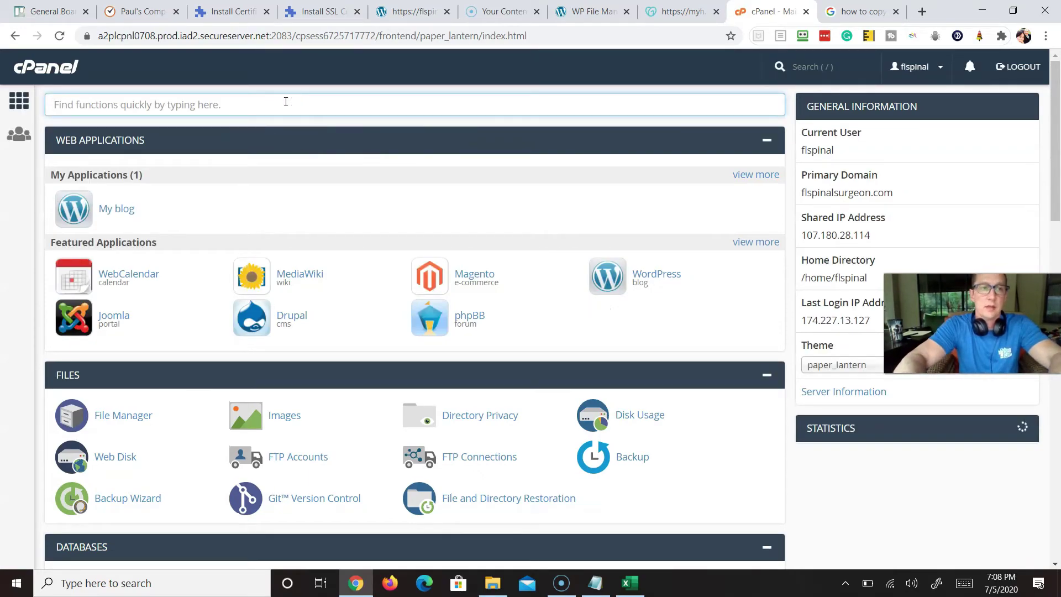
{"action": "type", "text": "ssl"}
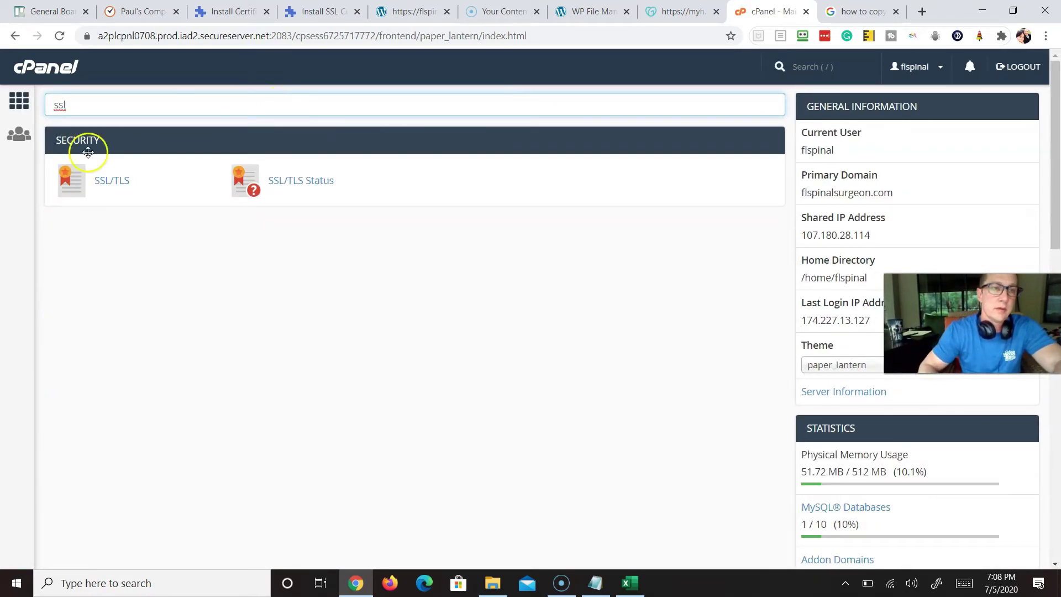
{"action": "left_click", "coordinate": [64, 187]}
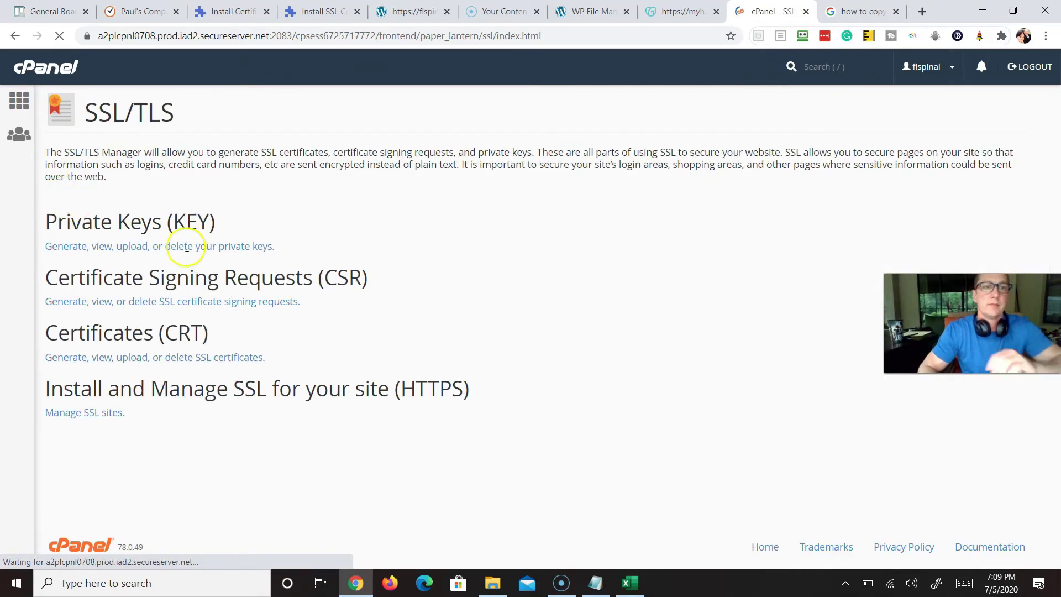
{"action": "left_click", "coordinate": [95, 416]}
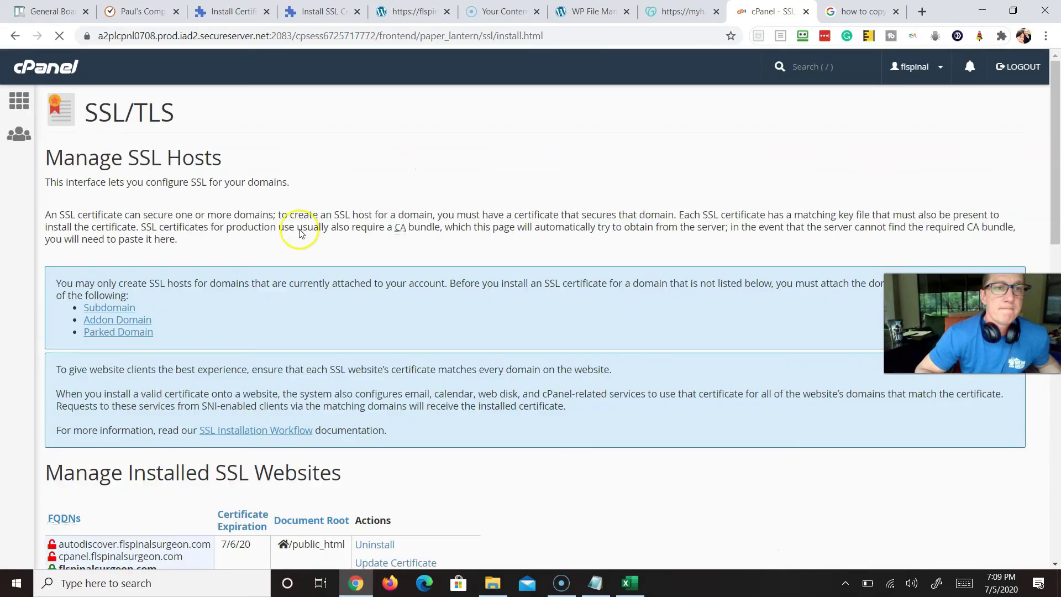
Step: Browse the saved certificates, load the ZeroSSL one for flspinalsurgeon.com into the SSL website installation form and review the filled fields
{"action": "scroll", "coordinate": [298, 230], "scroll_direction": "down", "scroll_amount": 10}
{"action": "left_click", "coordinate": [124, 265]}
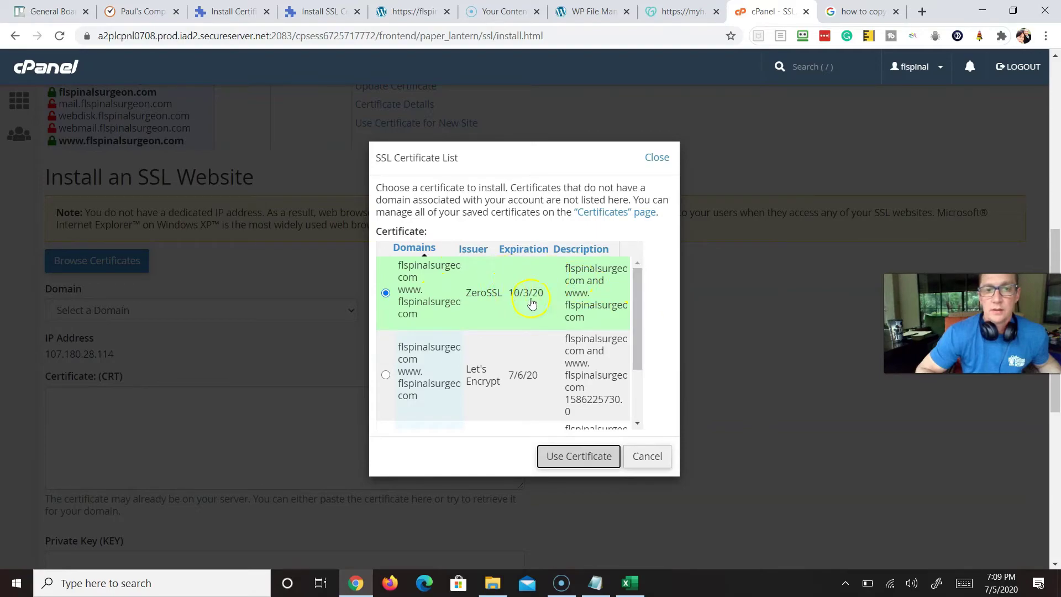
{"action": "left_click", "coordinate": [577, 455]}
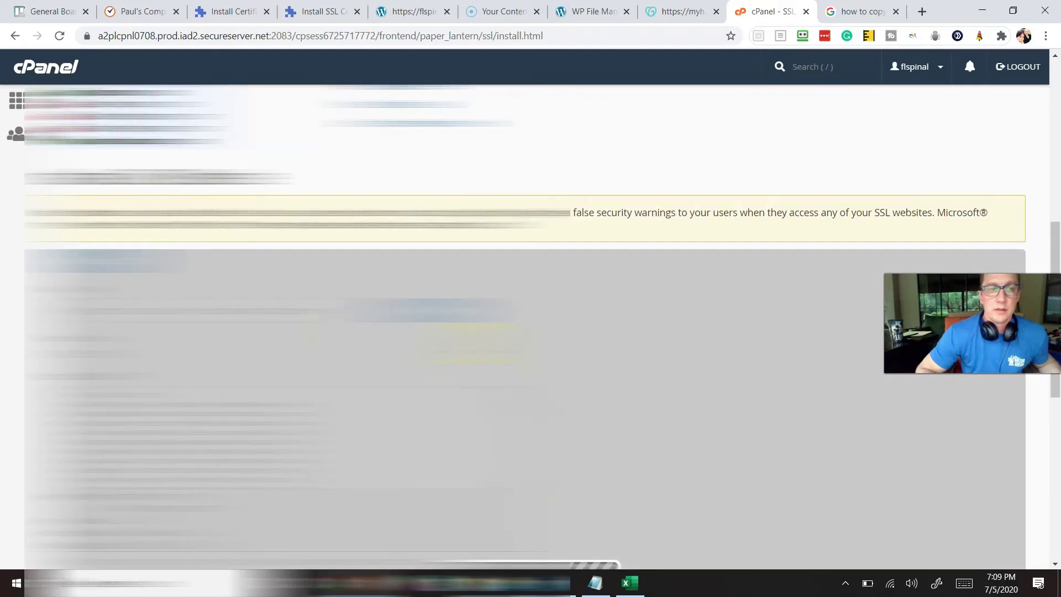
{"action": "scroll", "coordinate": [531, 326], "scroll_direction": "down", "scroll_amount": 10}
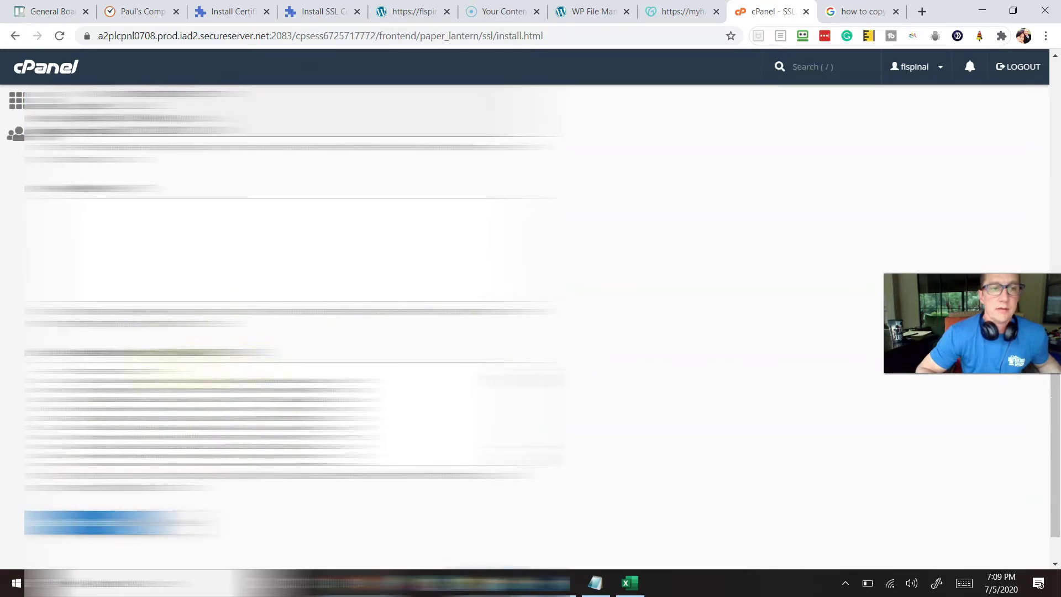
{"action": "scroll", "coordinate": [530, 326], "scroll_direction": "down", "scroll_amount": 7}
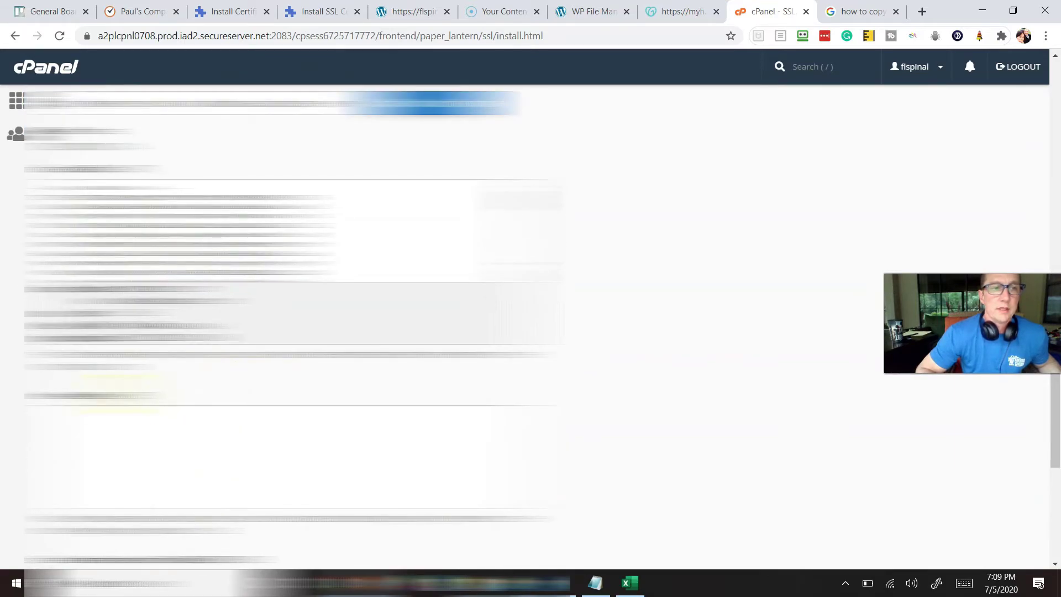
Step: Open private.key from the desktop folder TeMP SSL in Notepad, making Notepad the default app for .key files
{"action": "scroll", "coordinate": [531, 326], "scroll_direction": "up", "scroll_amount": 1}
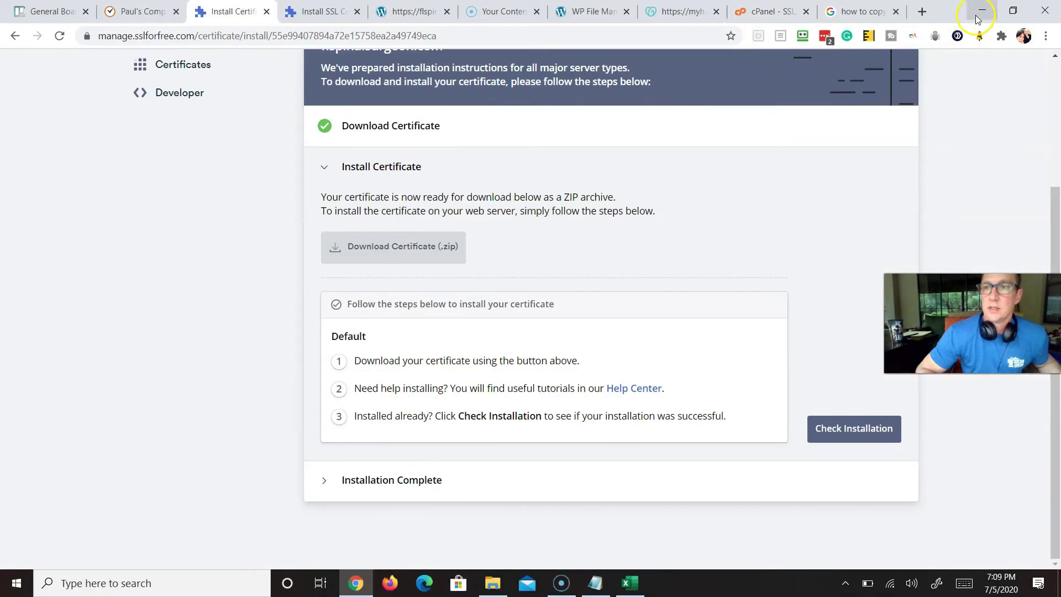
{"action": "left_click", "coordinate": [490, 585]}
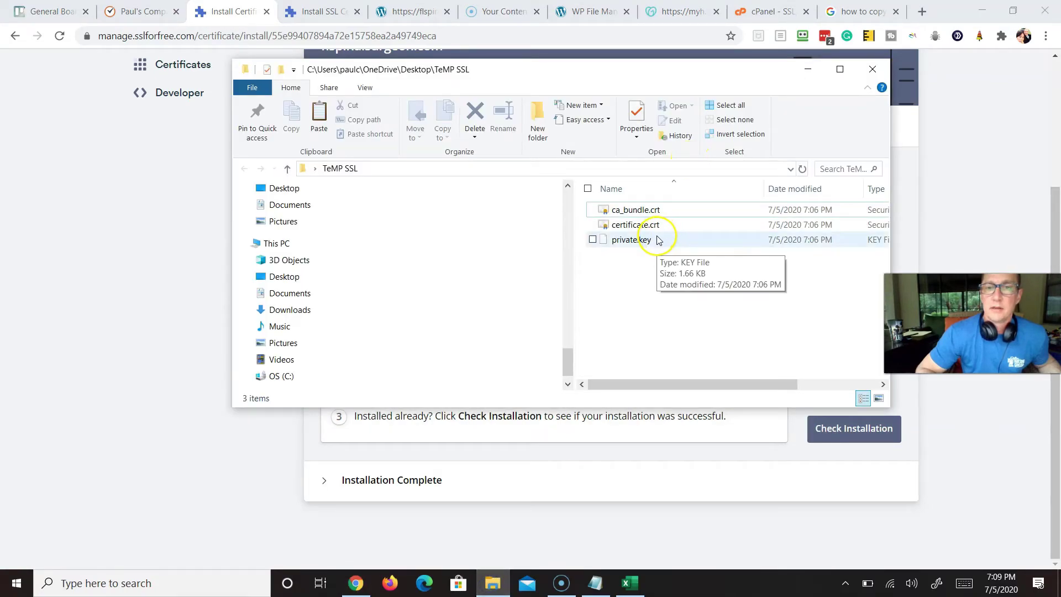
{"action": "double_click", "coordinate": [659, 241]}
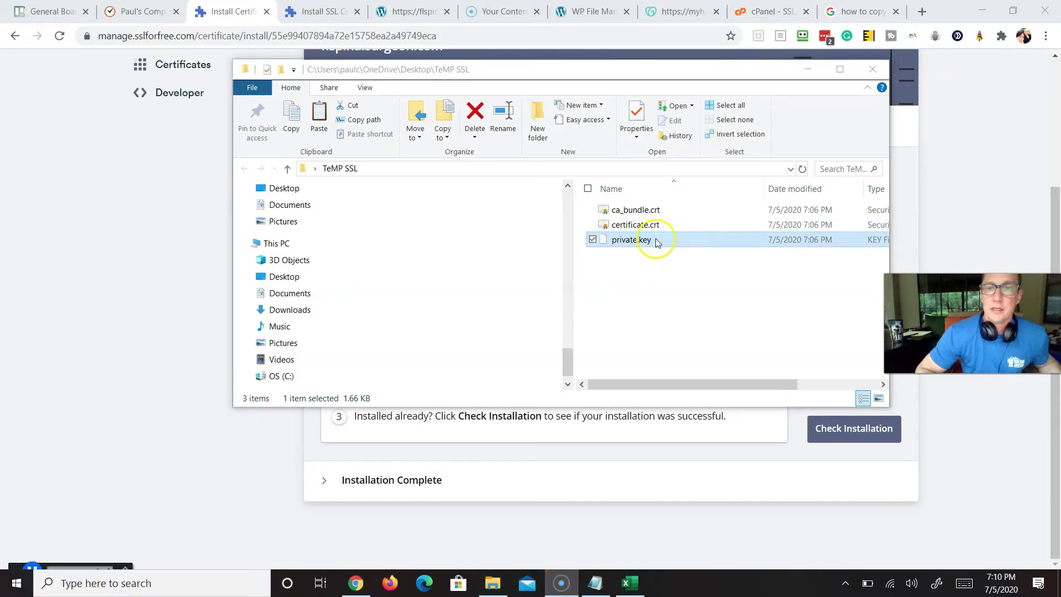
{"action": "right_click", "coordinate": [657, 242]}
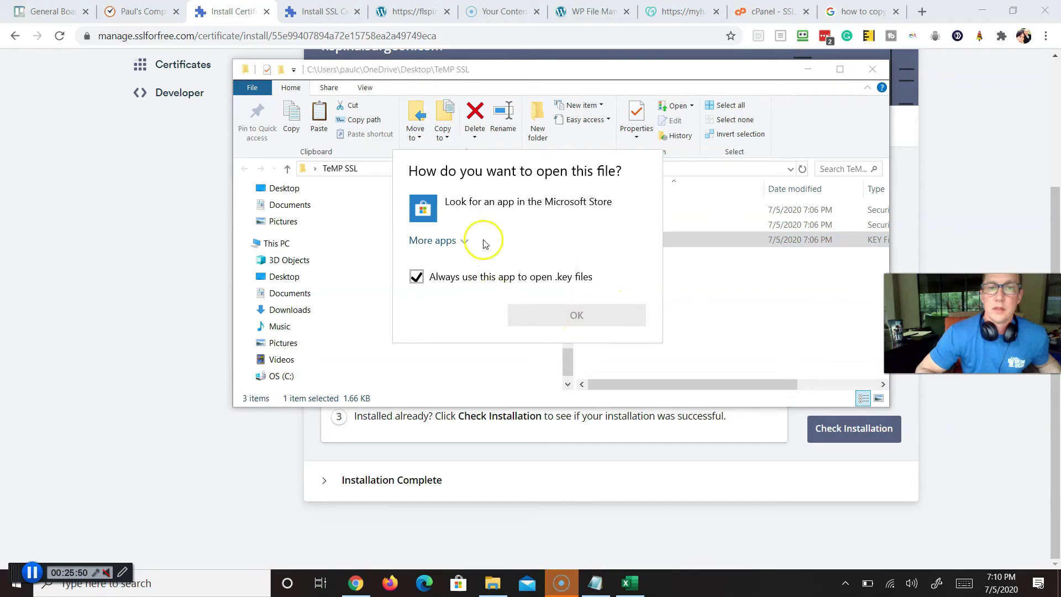
{"action": "left_click", "coordinate": [444, 241]}
{"action": "left_click", "coordinate": [463, 413]}
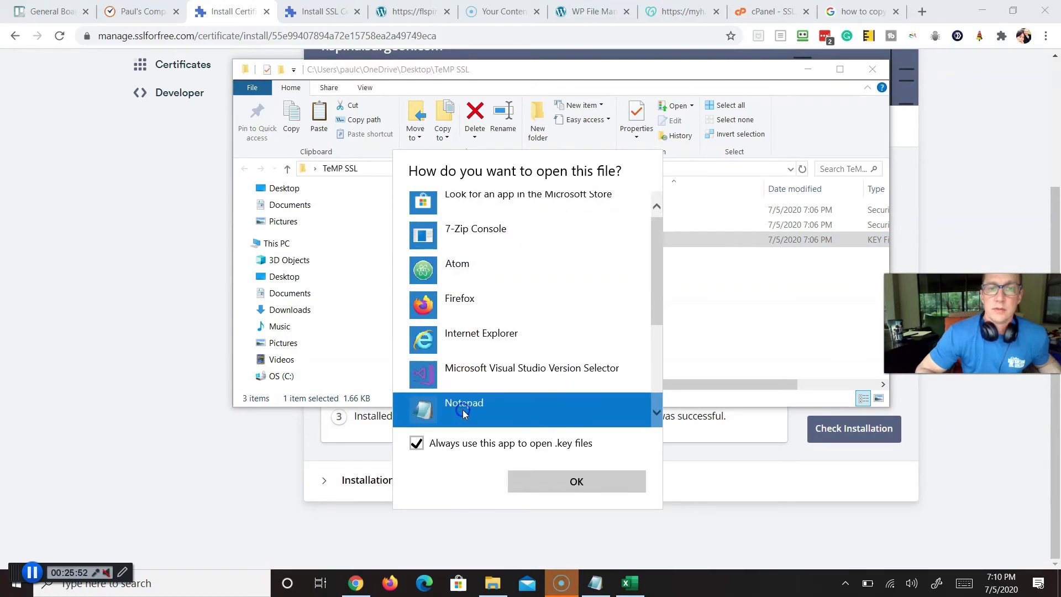
{"action": "left_click", "coordinate": [566, 479]}
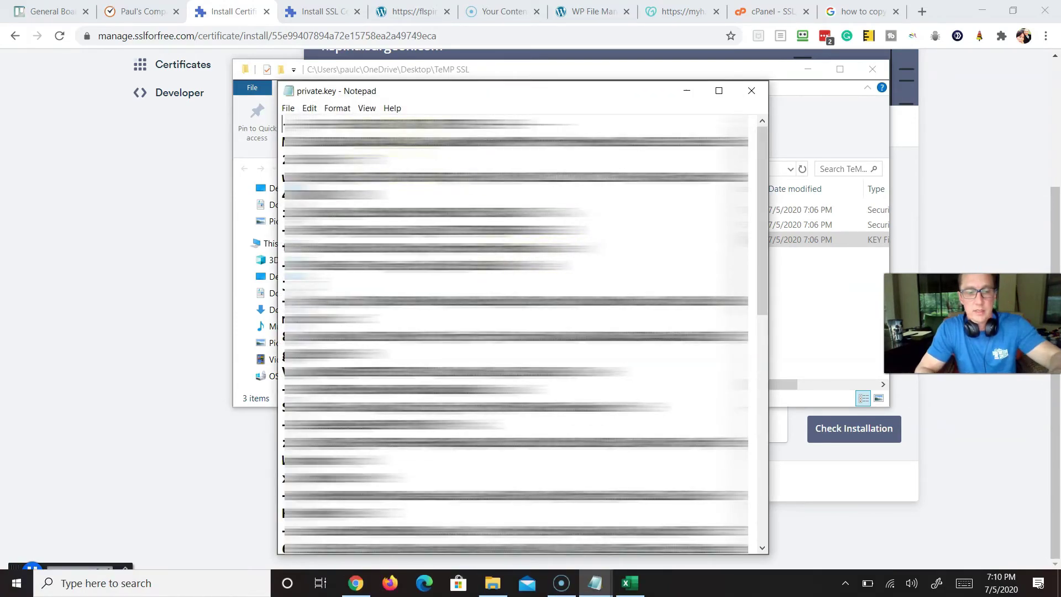
Step: Copy the entire private key text and paste it into the Private Key field of cPanel's SSL website installation form
{"action": "key", "text": "ctrl+a"}
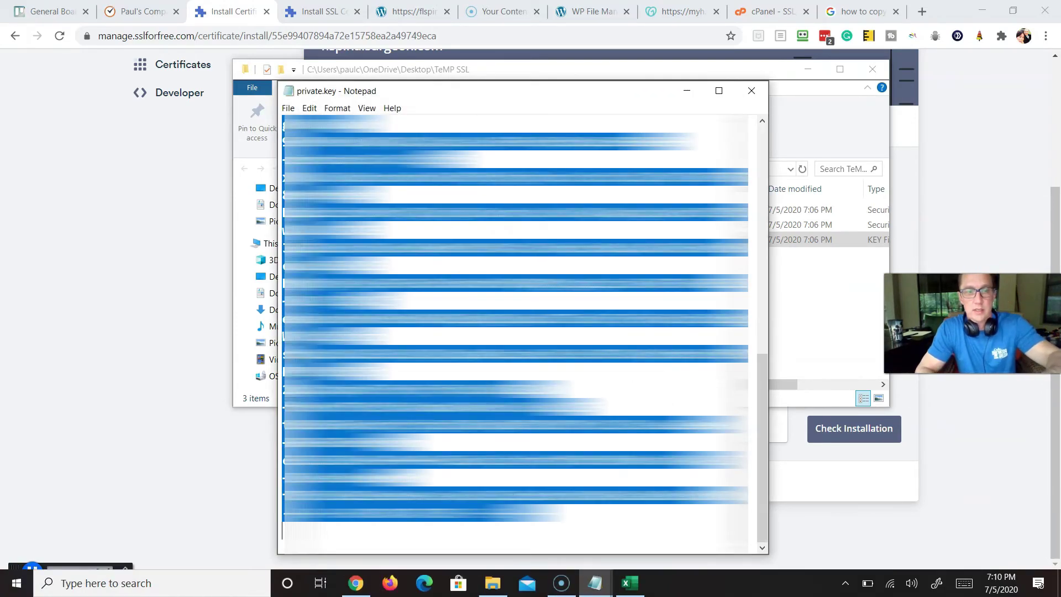
{"action": "left_click", "coordinate": [684, 93]}
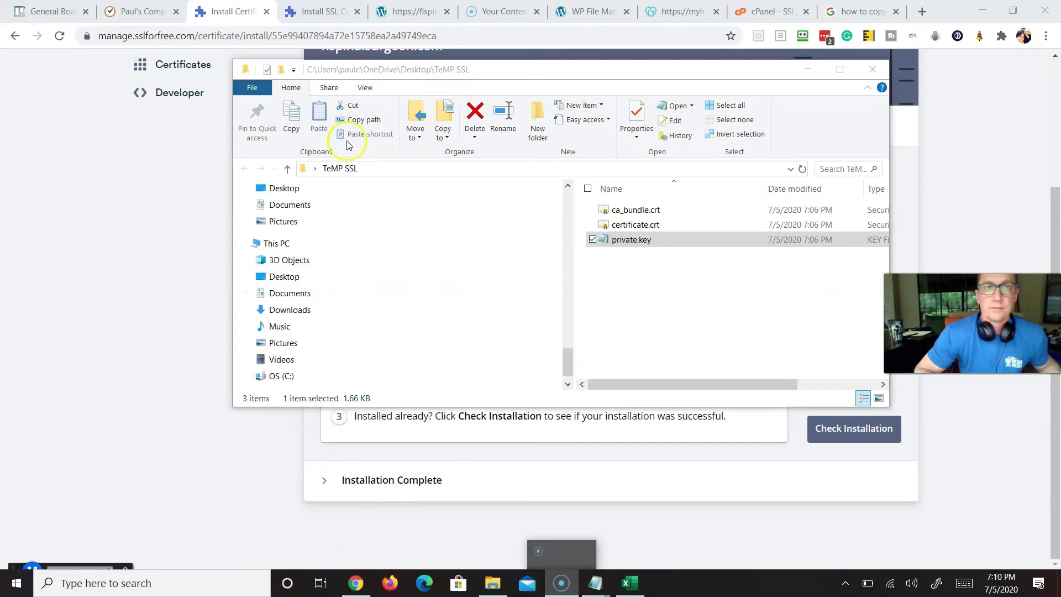
{"action": "left_click", "coordinate": [235, 17]}
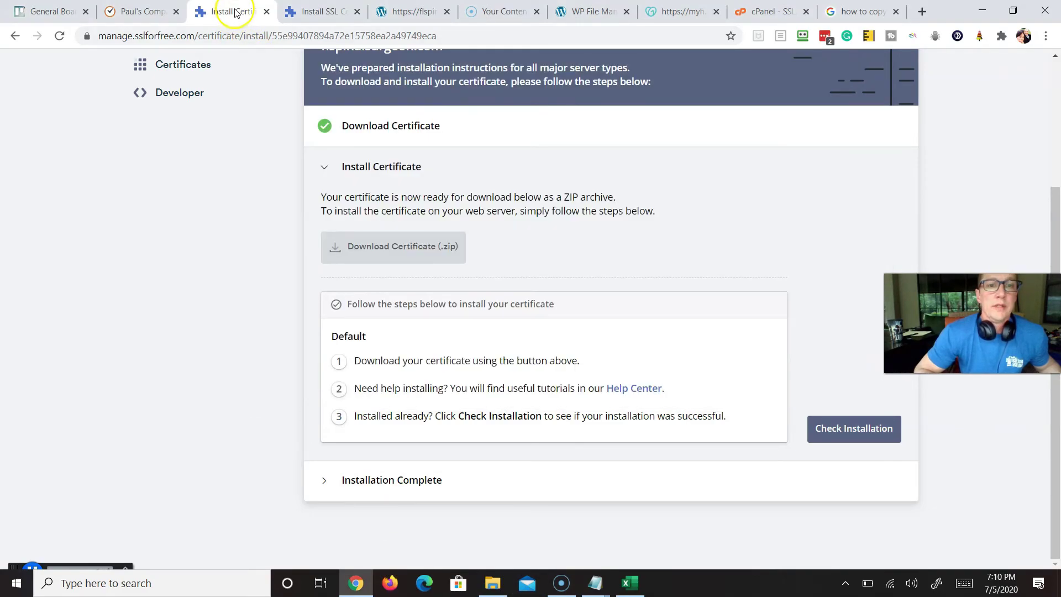
{"action": "left_click", "coordinate": [754, 10]}
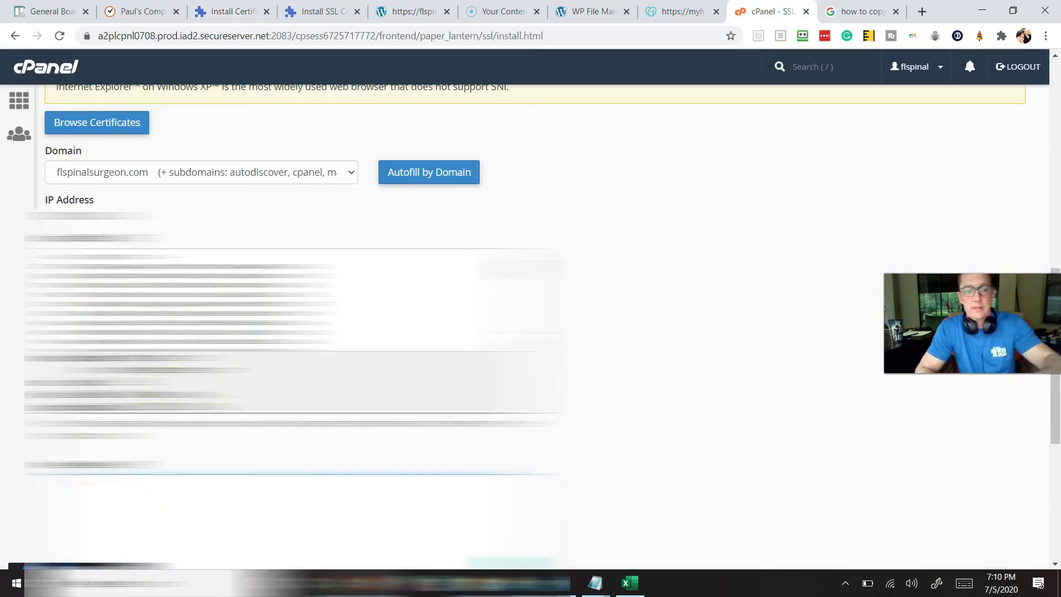
{"action": "scroll", "coordinate": [530, 327], "scroll_direction": "down", "scroll_amount": 3}
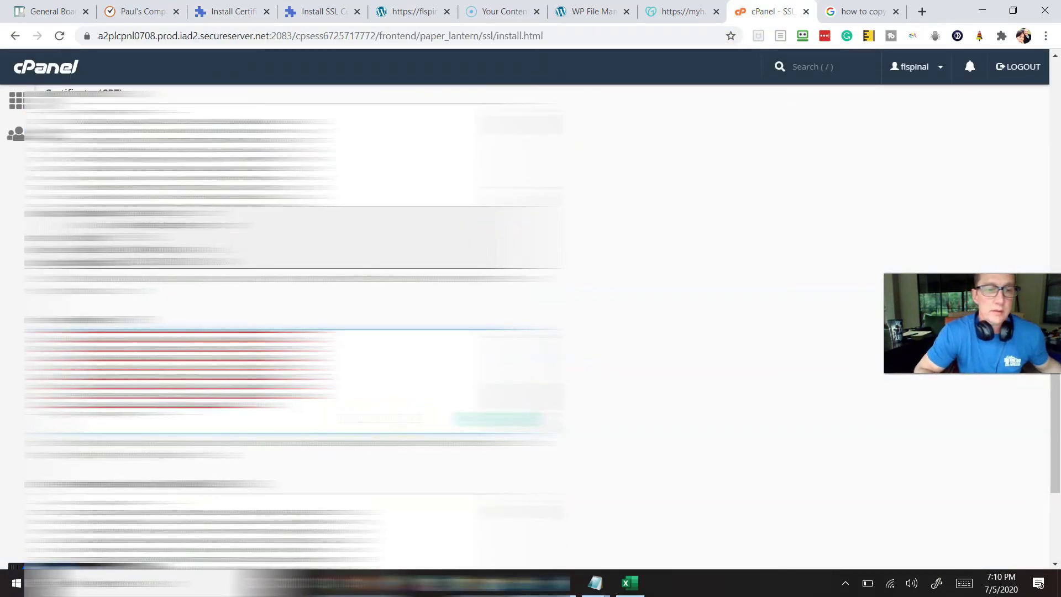
{"action": "key", "text": "ctrl+v"}
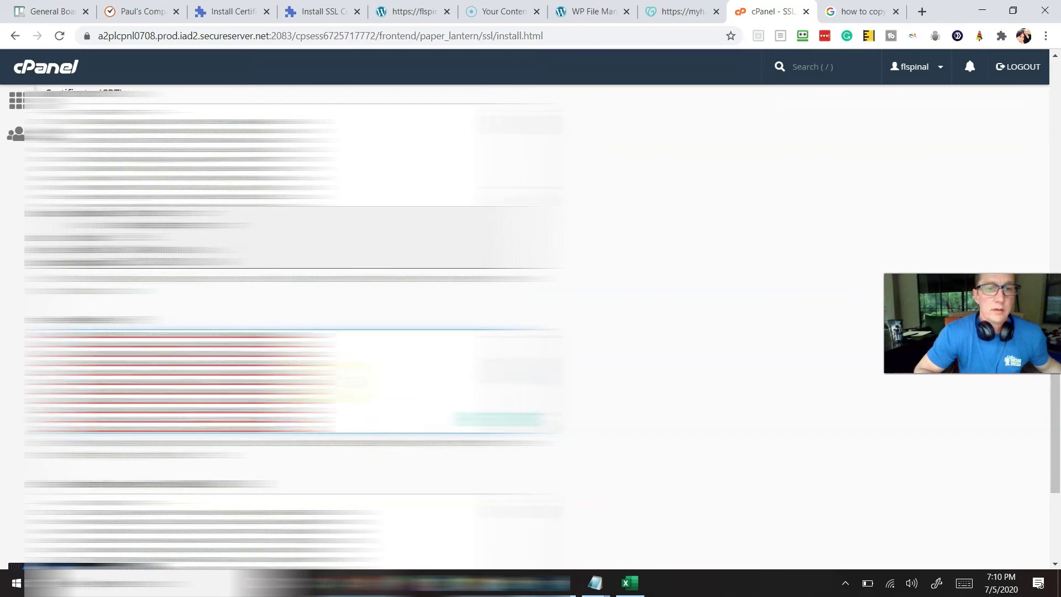
Step: Review the completed form, install the certificate for flspinalsurgeon.com, and close the confirmation to look over the installed SSL websites
{"action": "scroll", "coordinate": [531, 327], "scroll_direction": "up", "scroll_amount": 10}
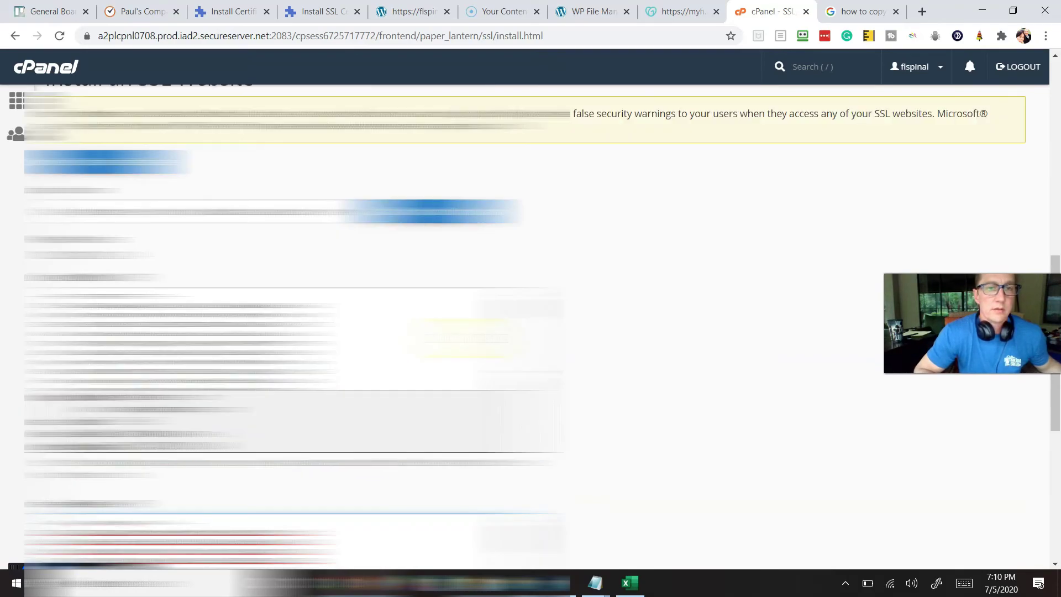
{"action": "scroll", "coordinate": [531, 326], "scroll_direction": "down", "scroll_amount": 10}
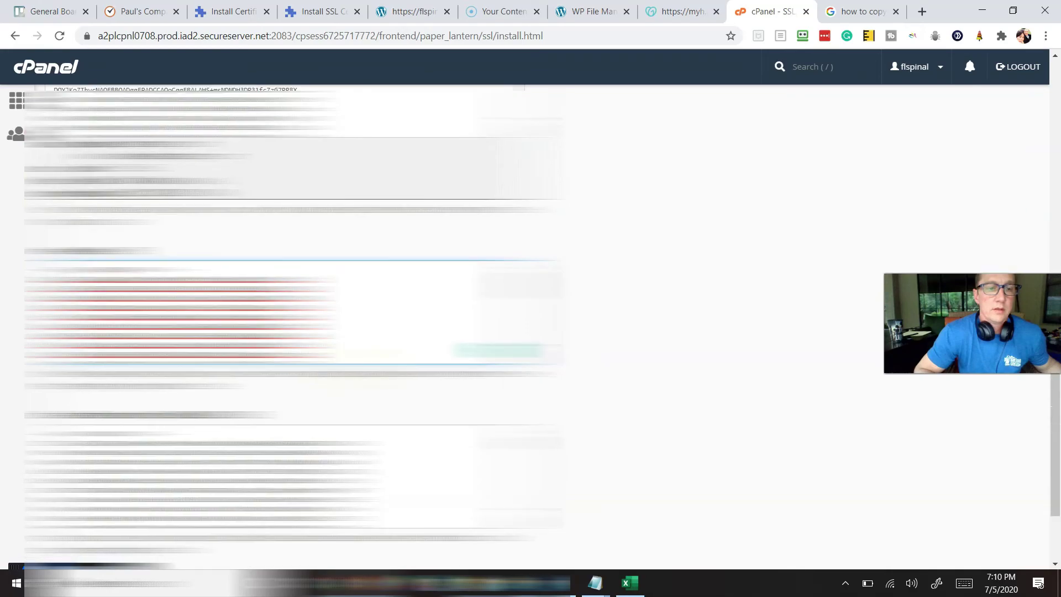
{"action": "left_click", "coordinate": [91, 460]}
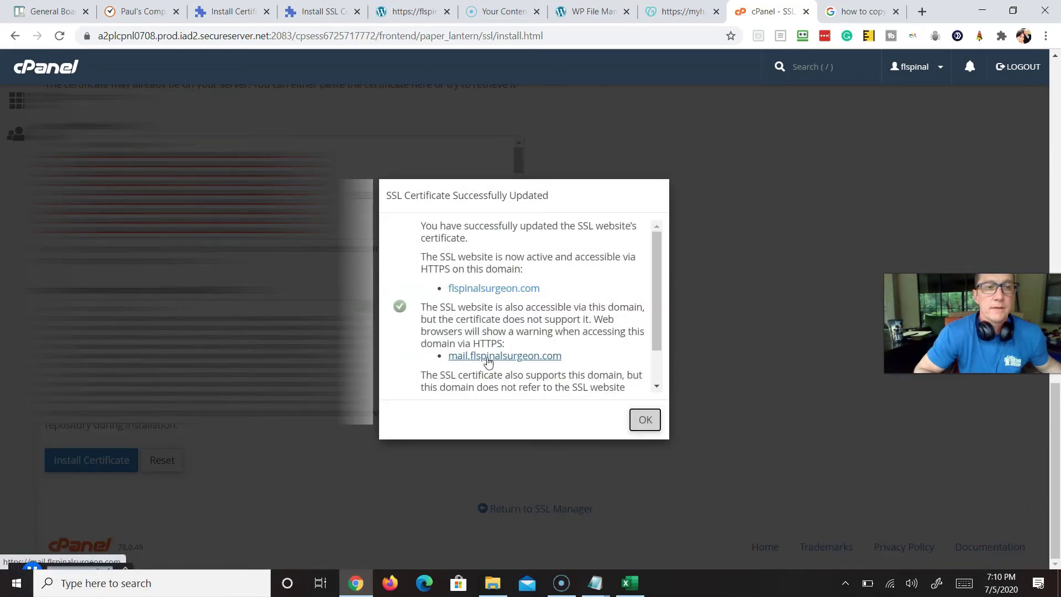
{"action": "left_click_drag", "start_coordinate": [438, 226], "coordinate": [583, 252]}
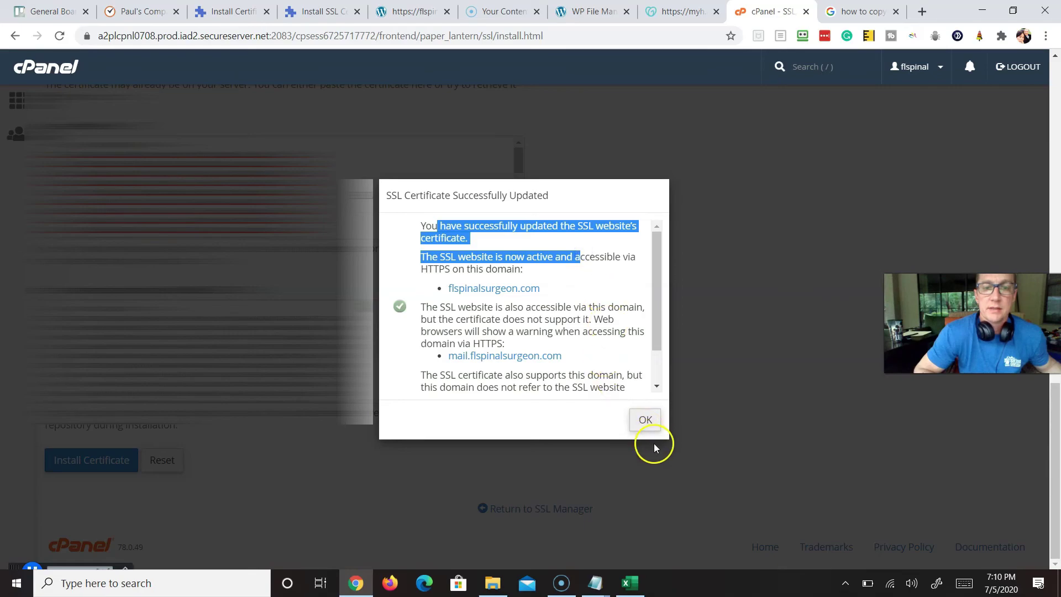
{"action": "left_click", "coordinate": [654, 418]}
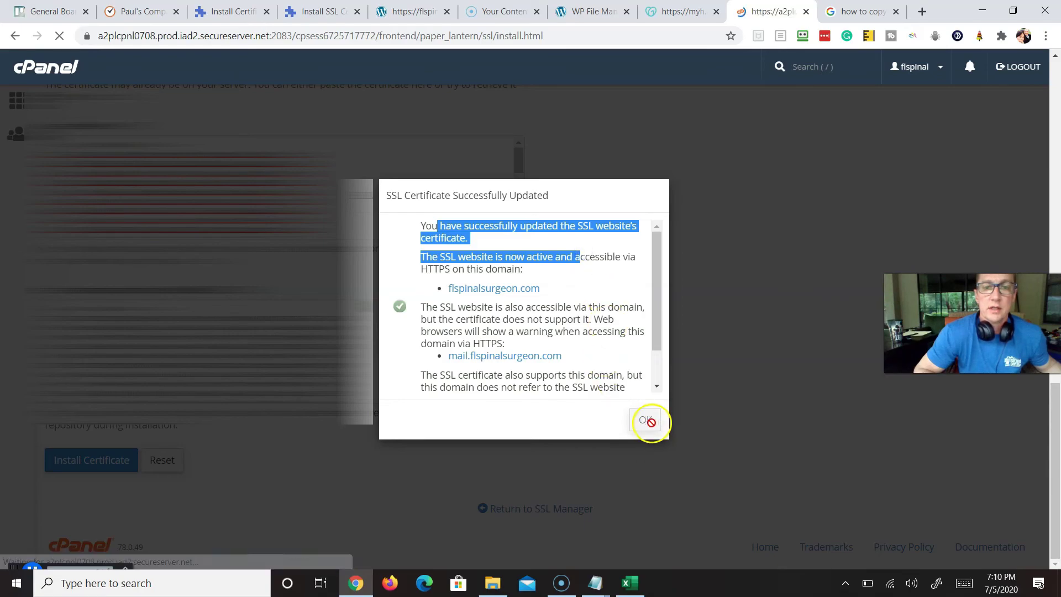
{"action": "scroll", "coordinate": [380, 295], "scroll_direction": "down", "scroll_amount": 2}
{"action": "scroll", "coordinate": [531, 399], "scroll_direction": "down", "scroll_amount": 7}
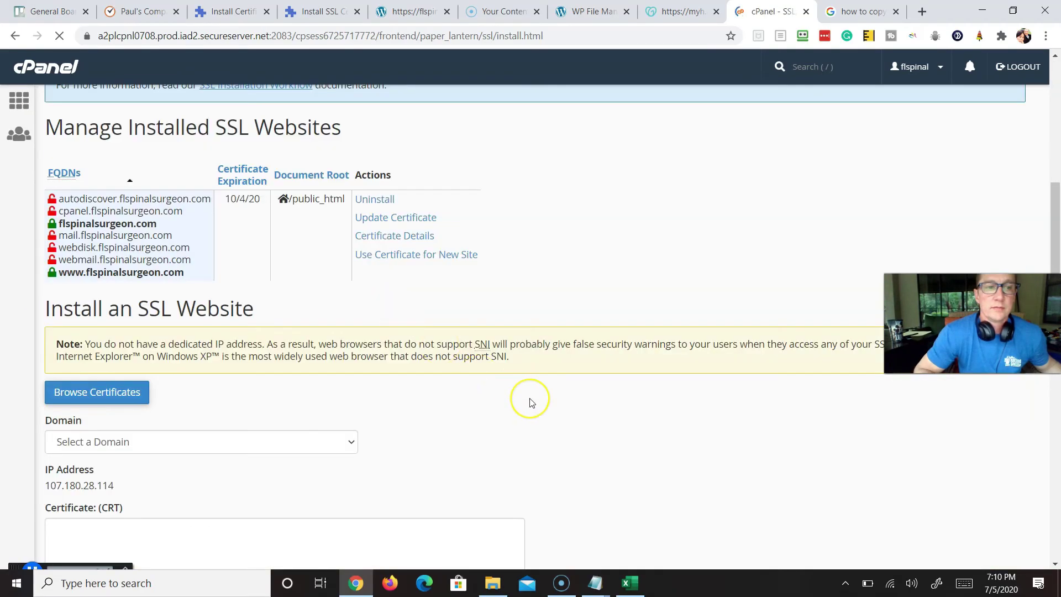
{"action": "scroll", "coordinate": [531, 402], "scroll_direction": "up", "scroll_amount": 10}
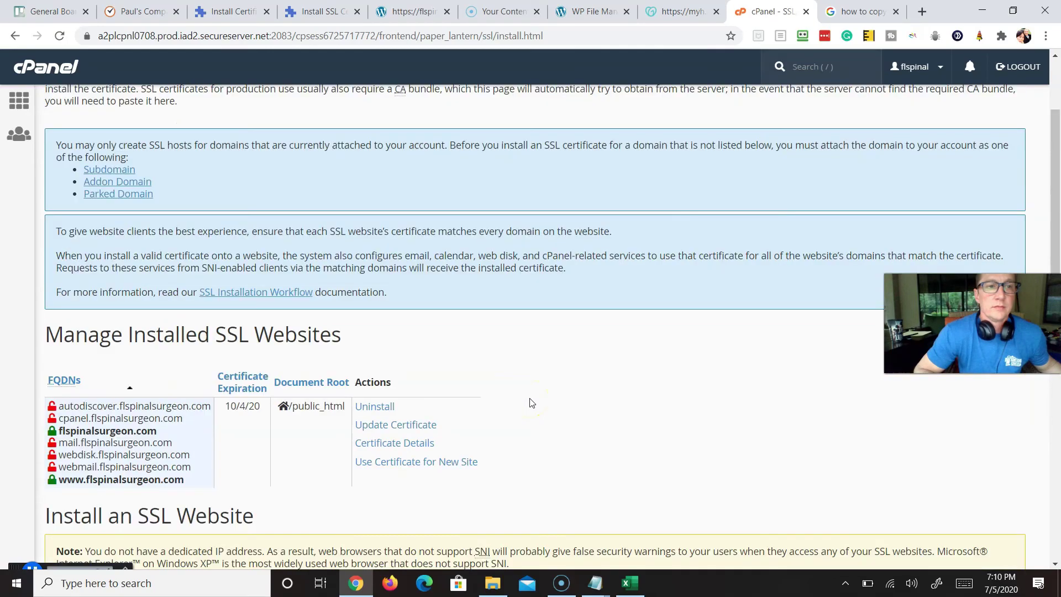
Step: Return to the ZeroSSL install page for flspinalsurgeon.com, run the installation check and read its result
{"action": "left_click", "coordinate": [235, 13]}
{"action": "left_click", "coordinate": [868, 435]}
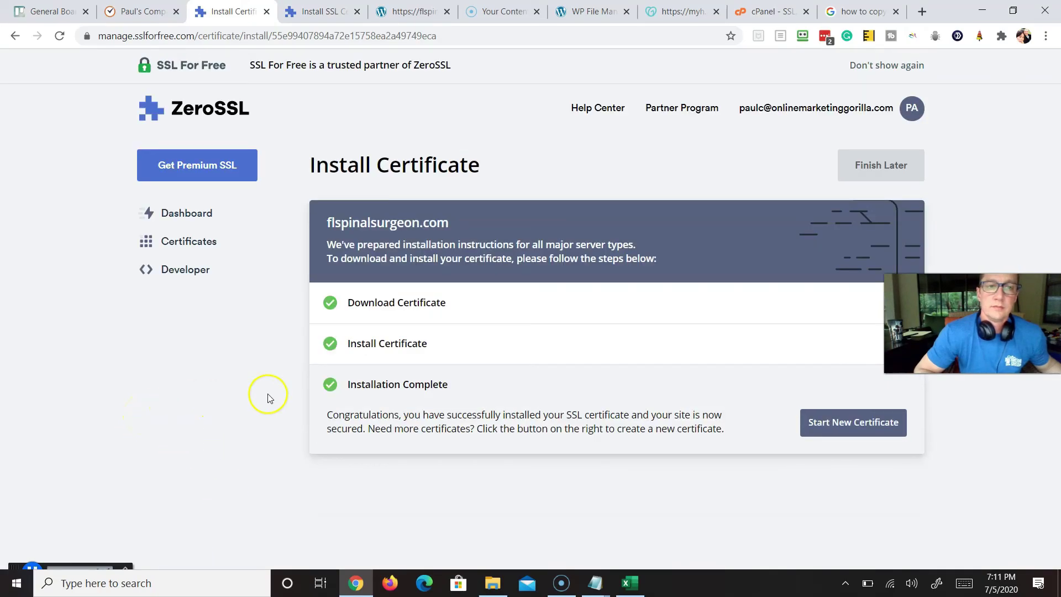
{"action": "left_click_drag", "start_coordinate": [358, 244], "coordinate": [550, 259]}
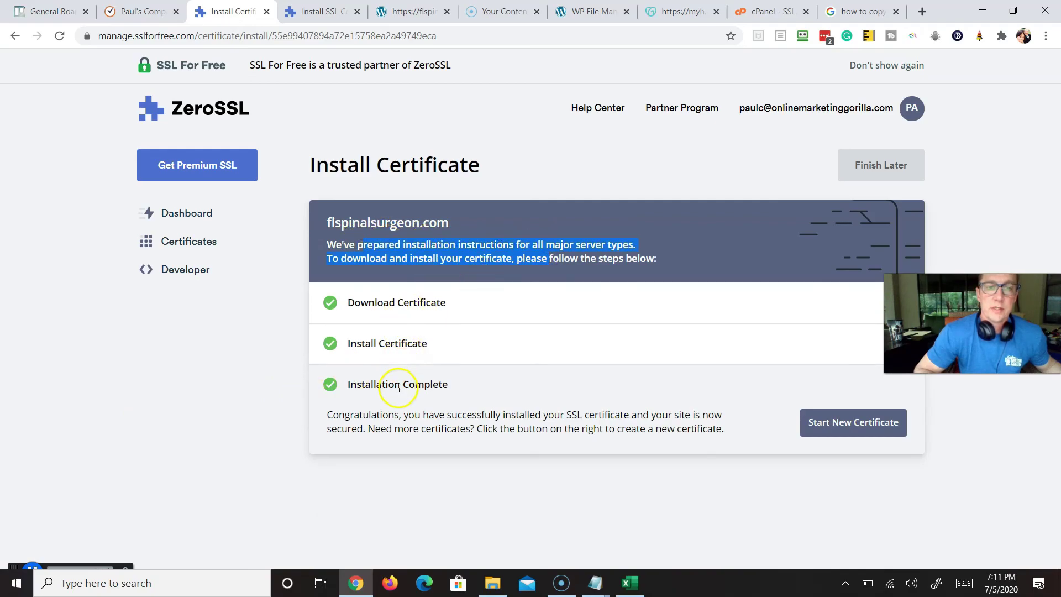
{"action": "left_click_drag", "start_coordinate": [377, 415], "coordinate": [663, 429]}
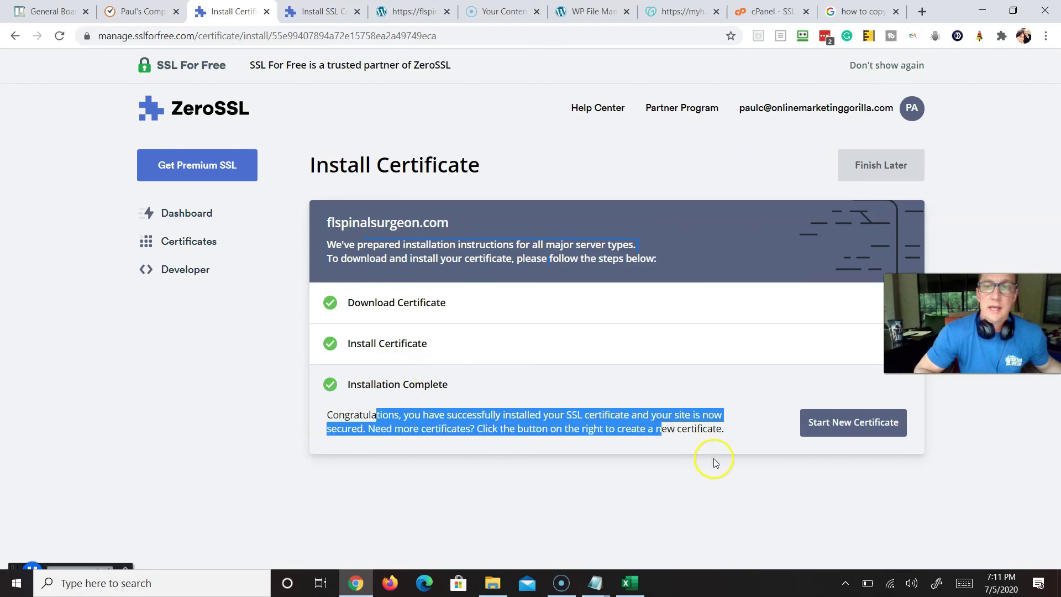